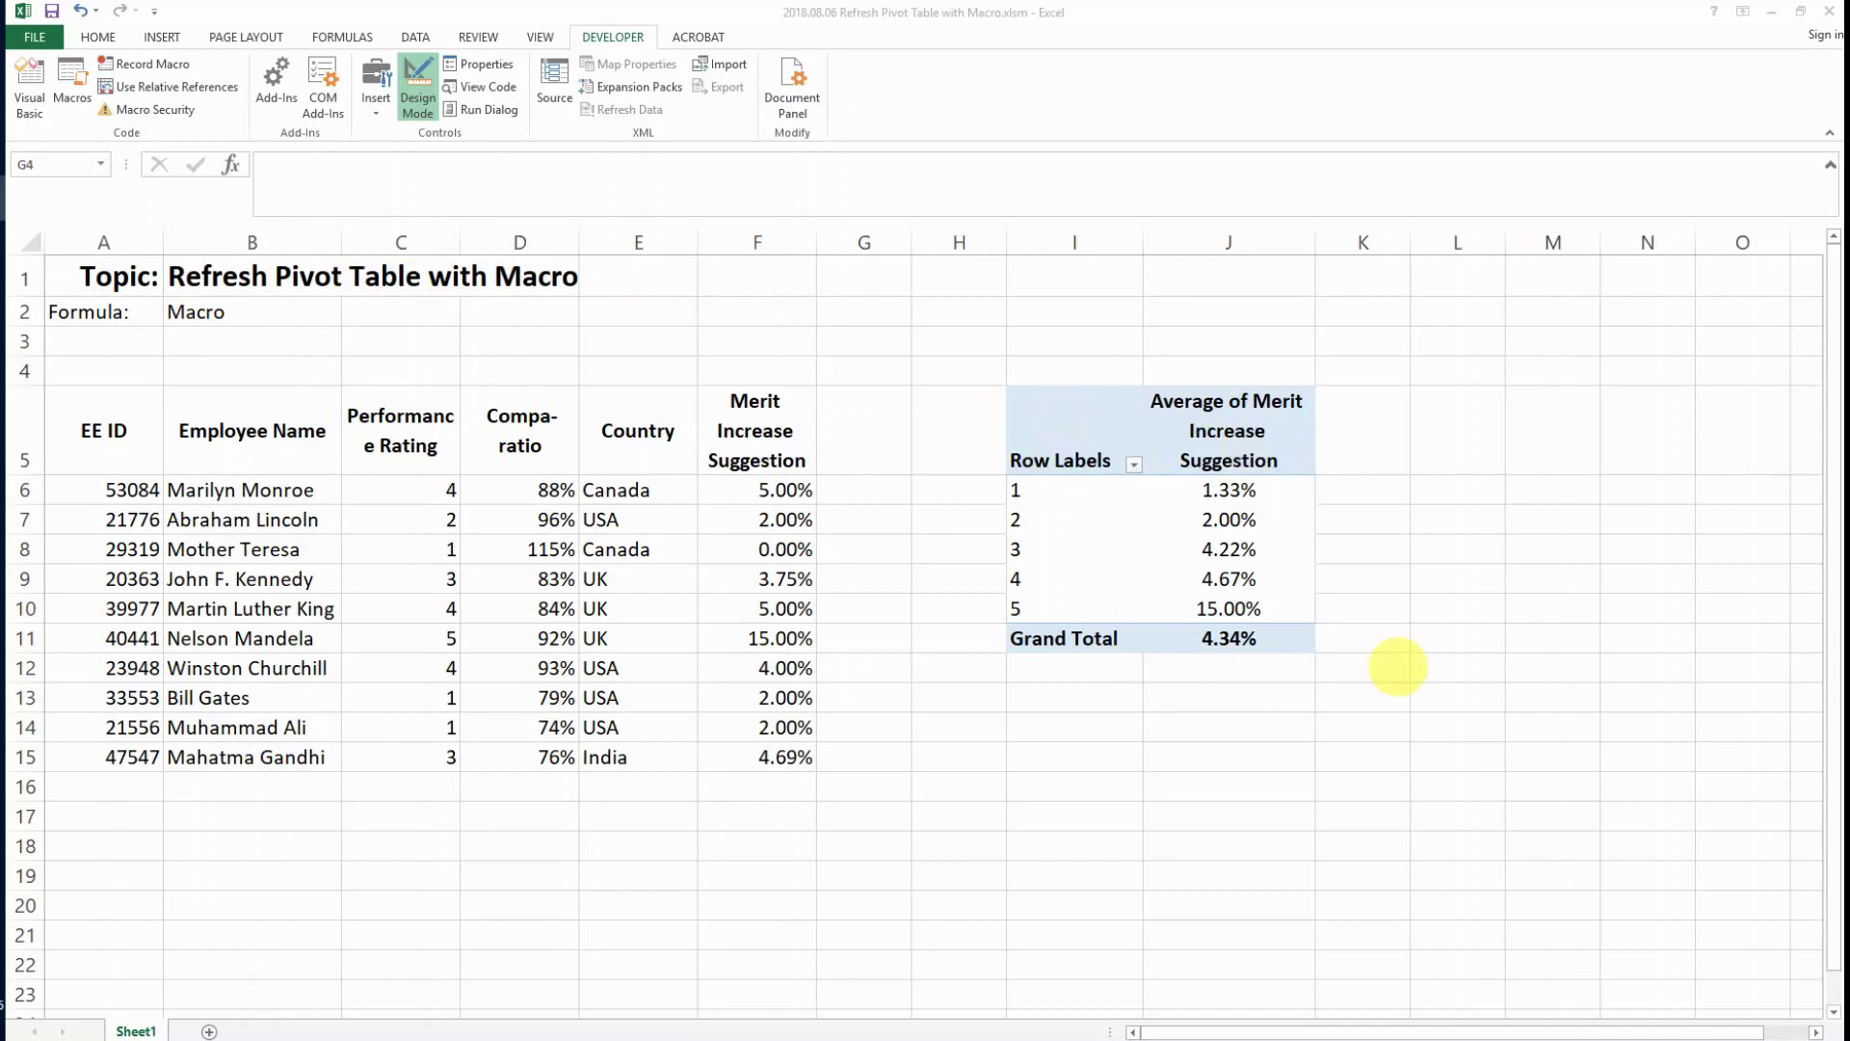
Step: Select the employee data table, then a pivot cell and its rating 5 row
left_click_drag(104, 438, 782, 758)
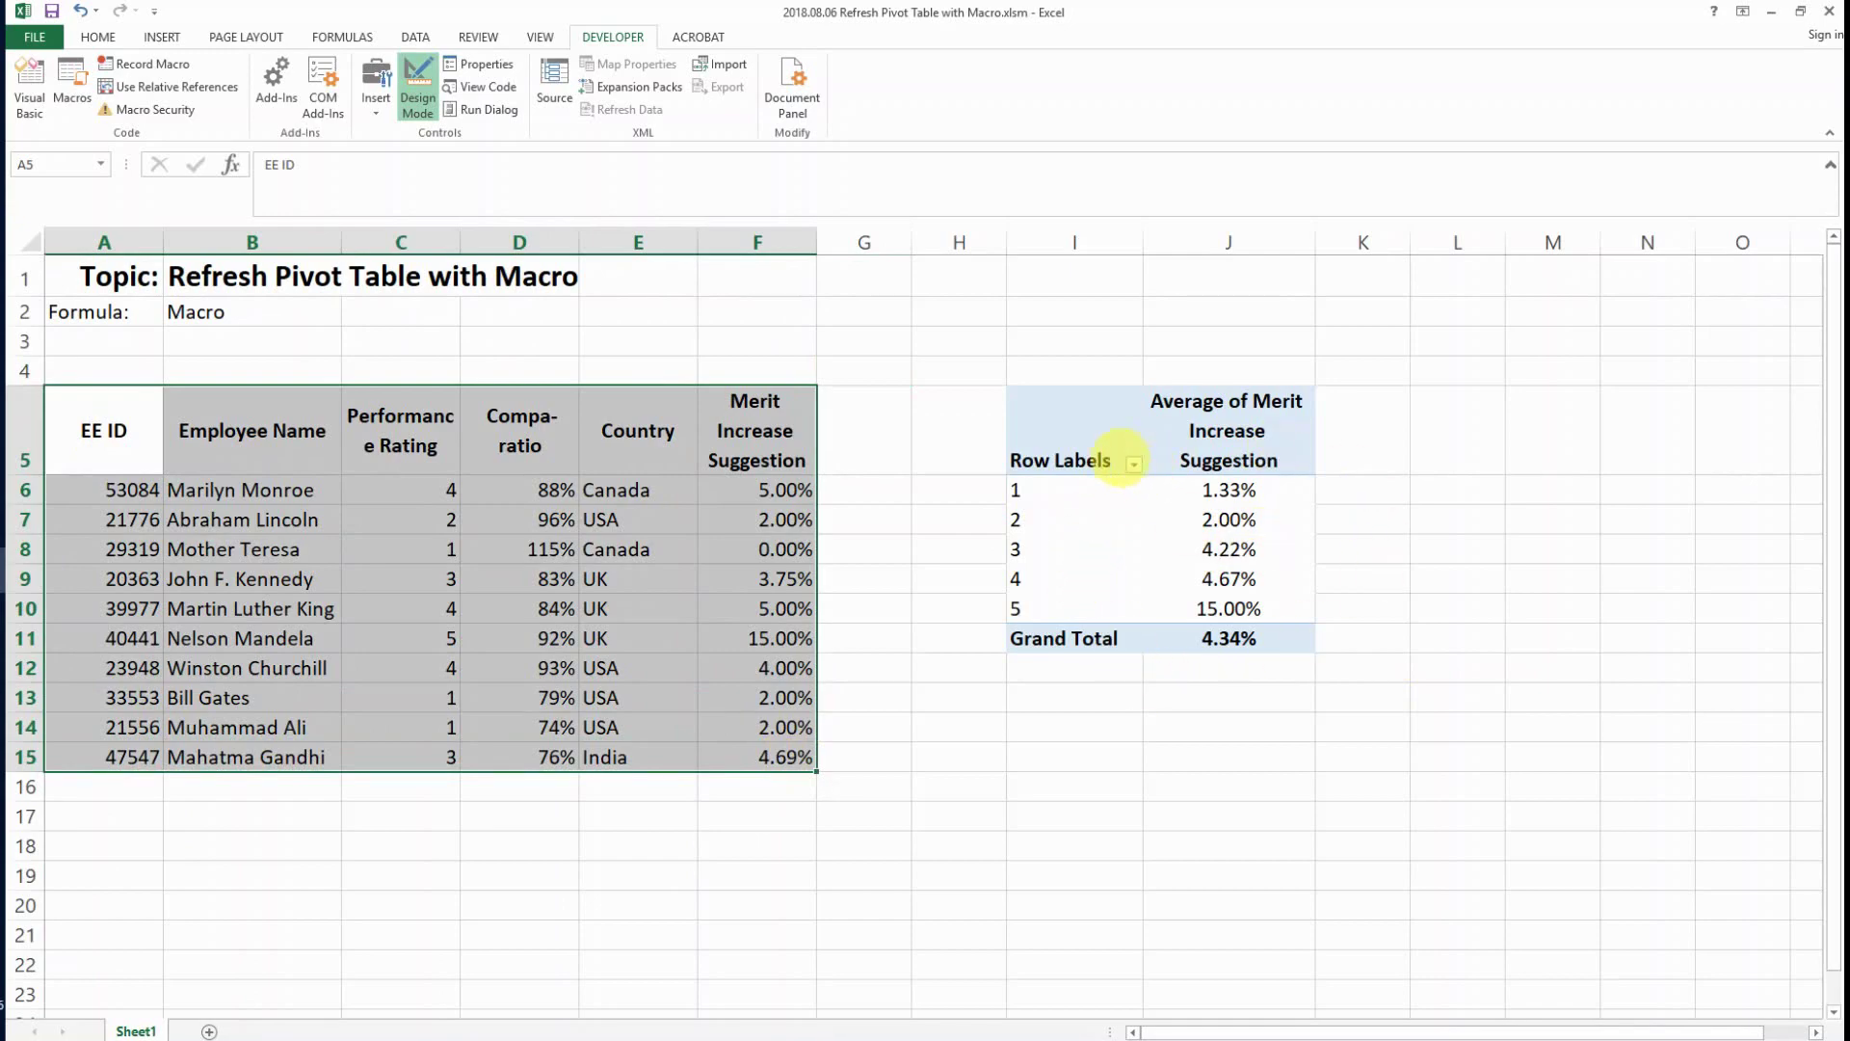
left_click(1039, 487)
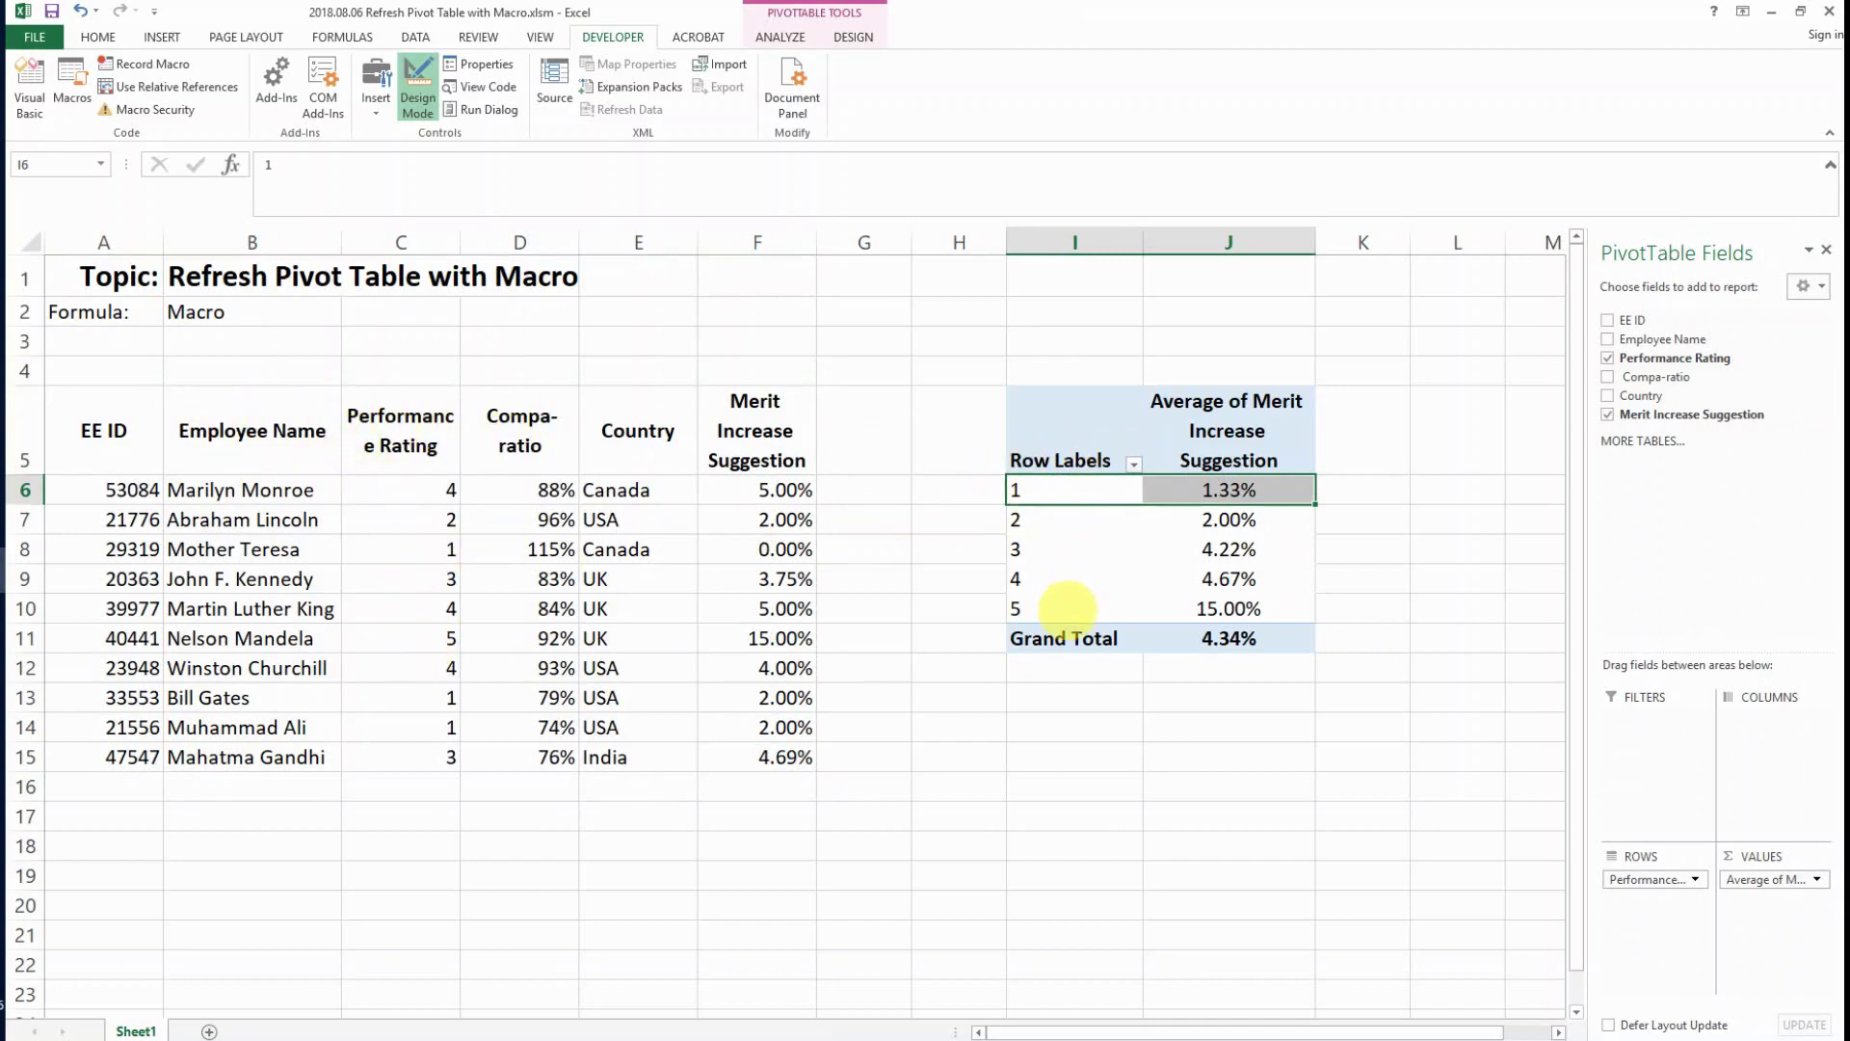
left_click(1064, 605)
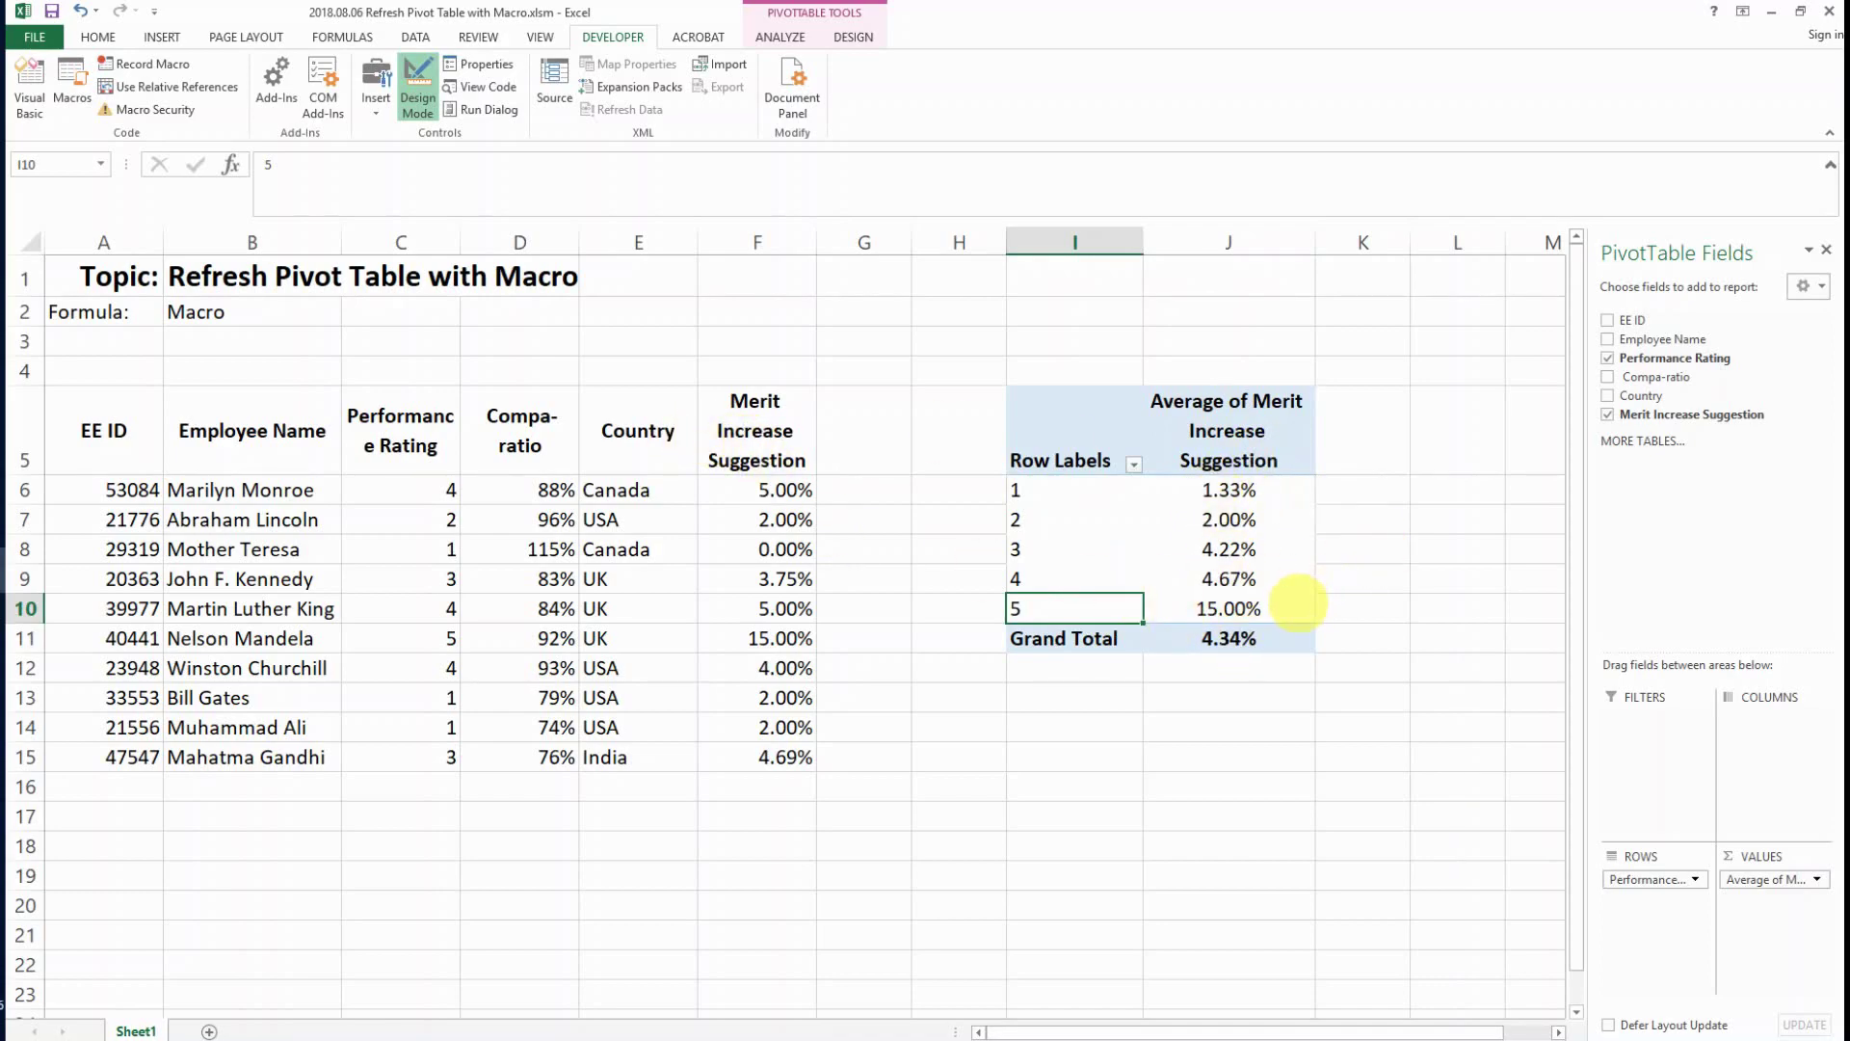
Step: Change the merit increase in F11 to 10%
left_click(778, 639)
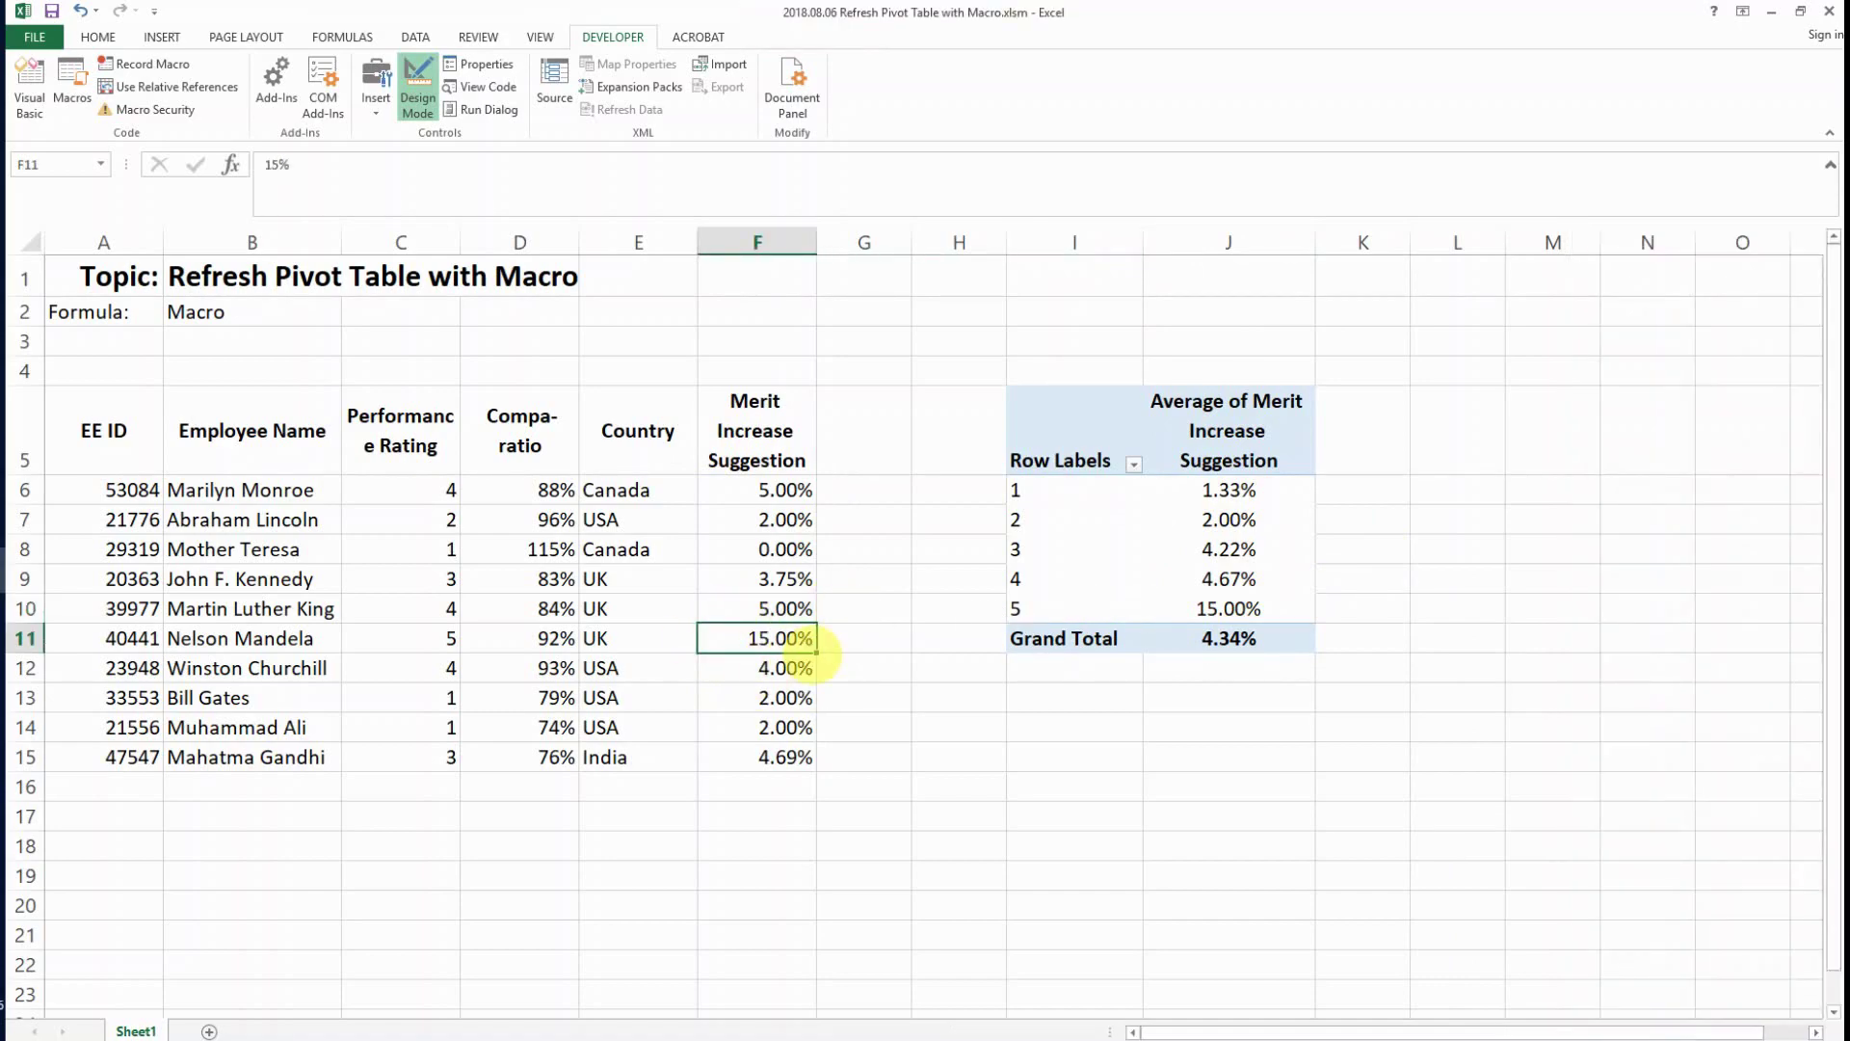
type("1")
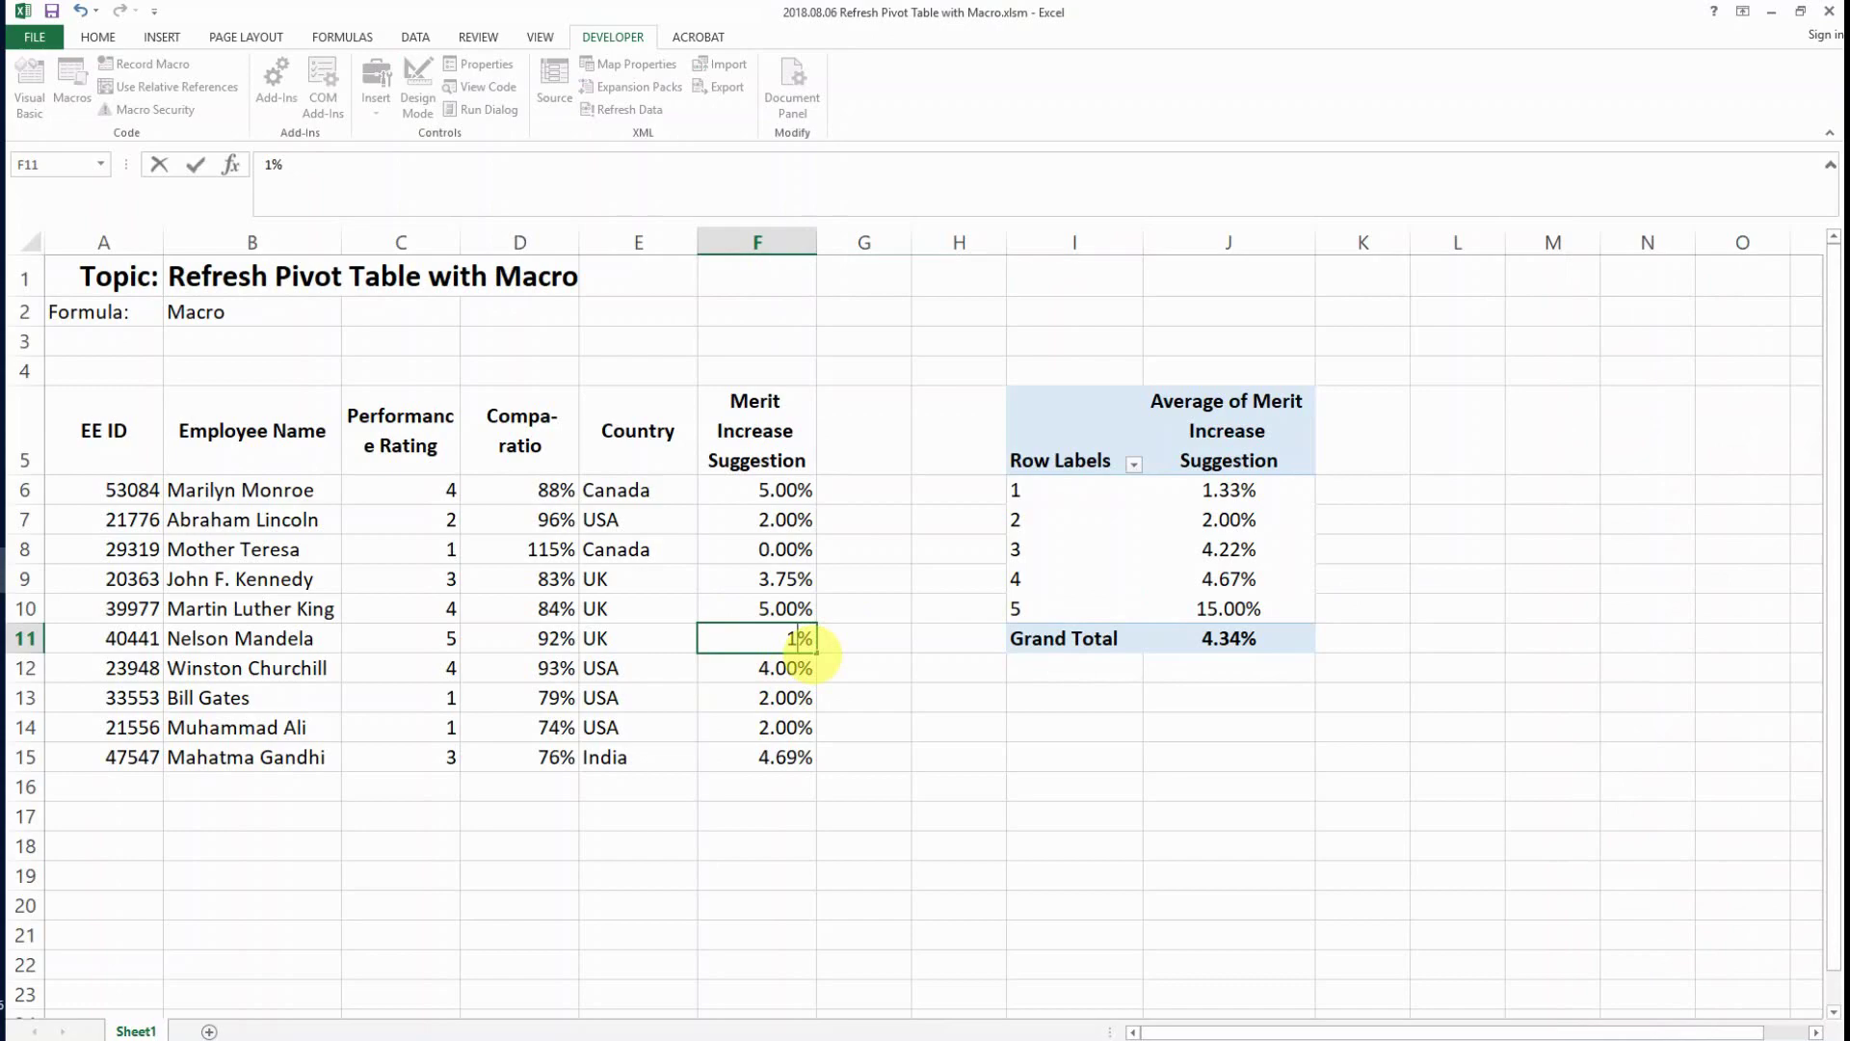
type("0")
key("Tab")
left_click(808, 640)
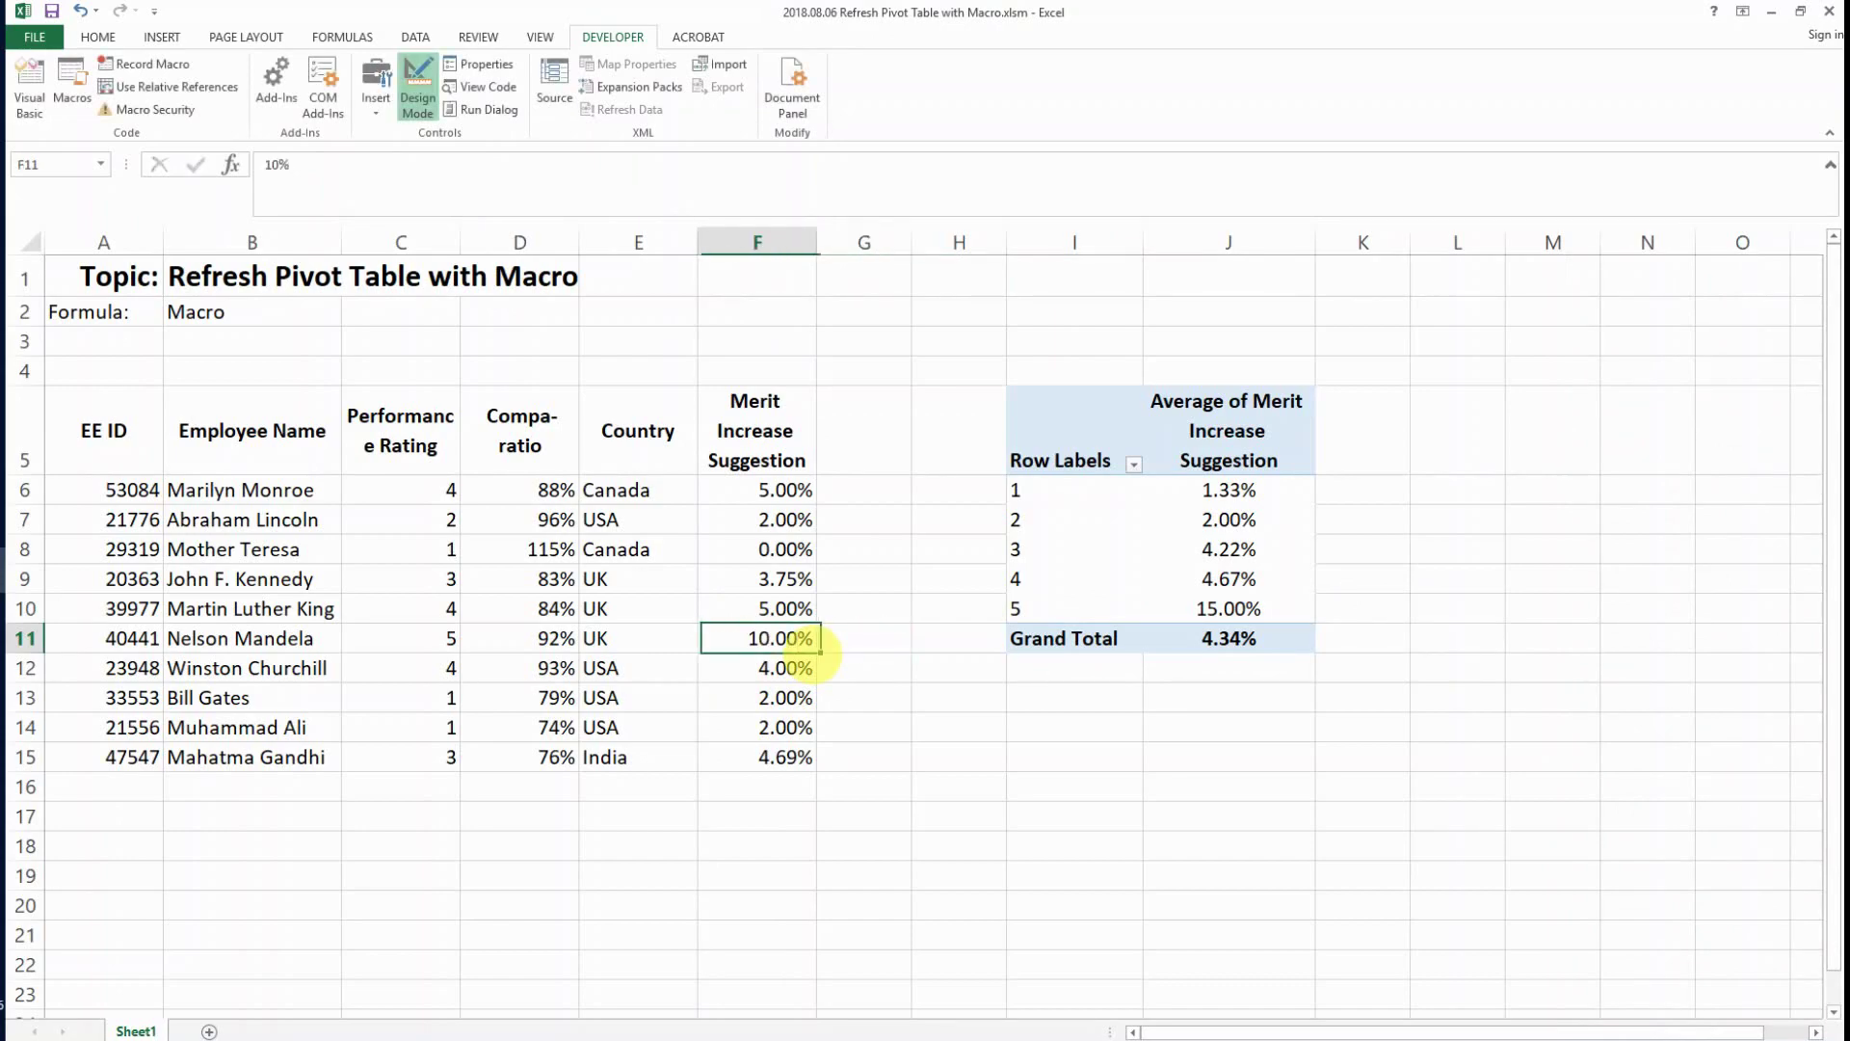
Step: Refresh the pivot table so rating 5 averages 10.00% and the grand total reads 3.84%
left_click(1229, 610)
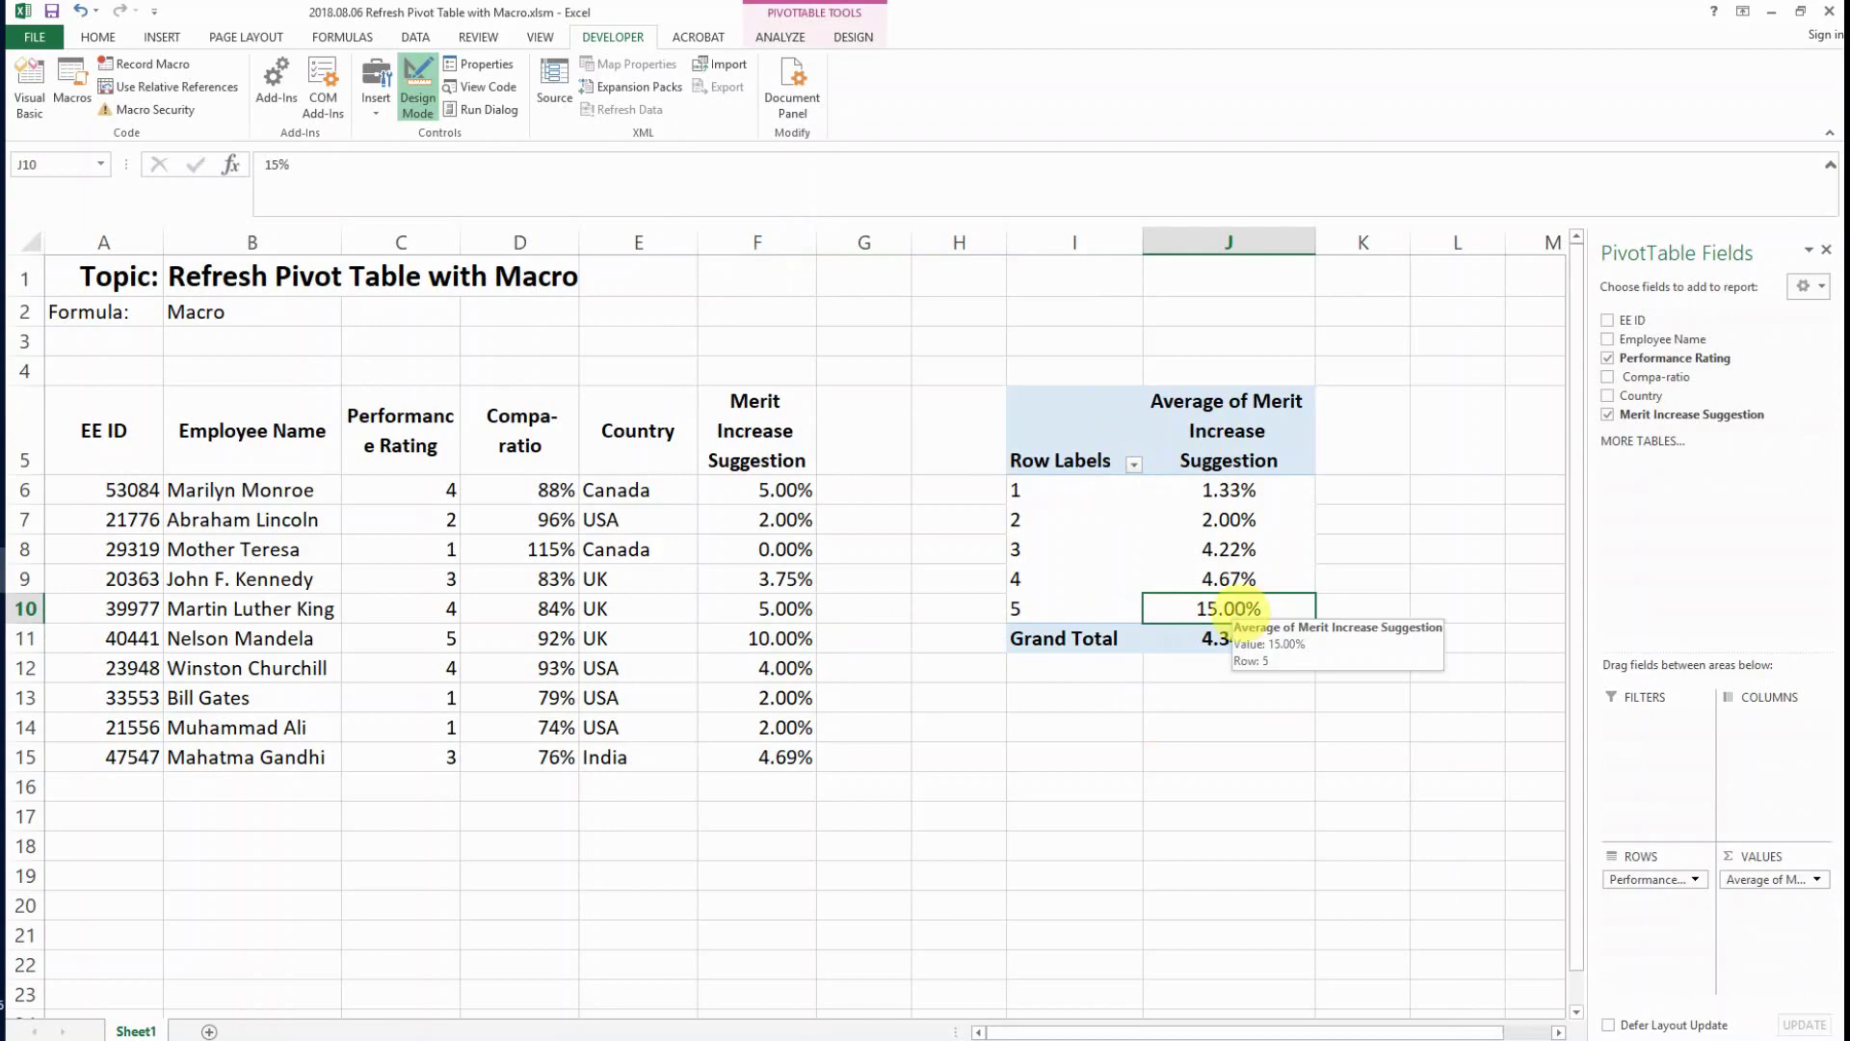
left_click(766, 37)
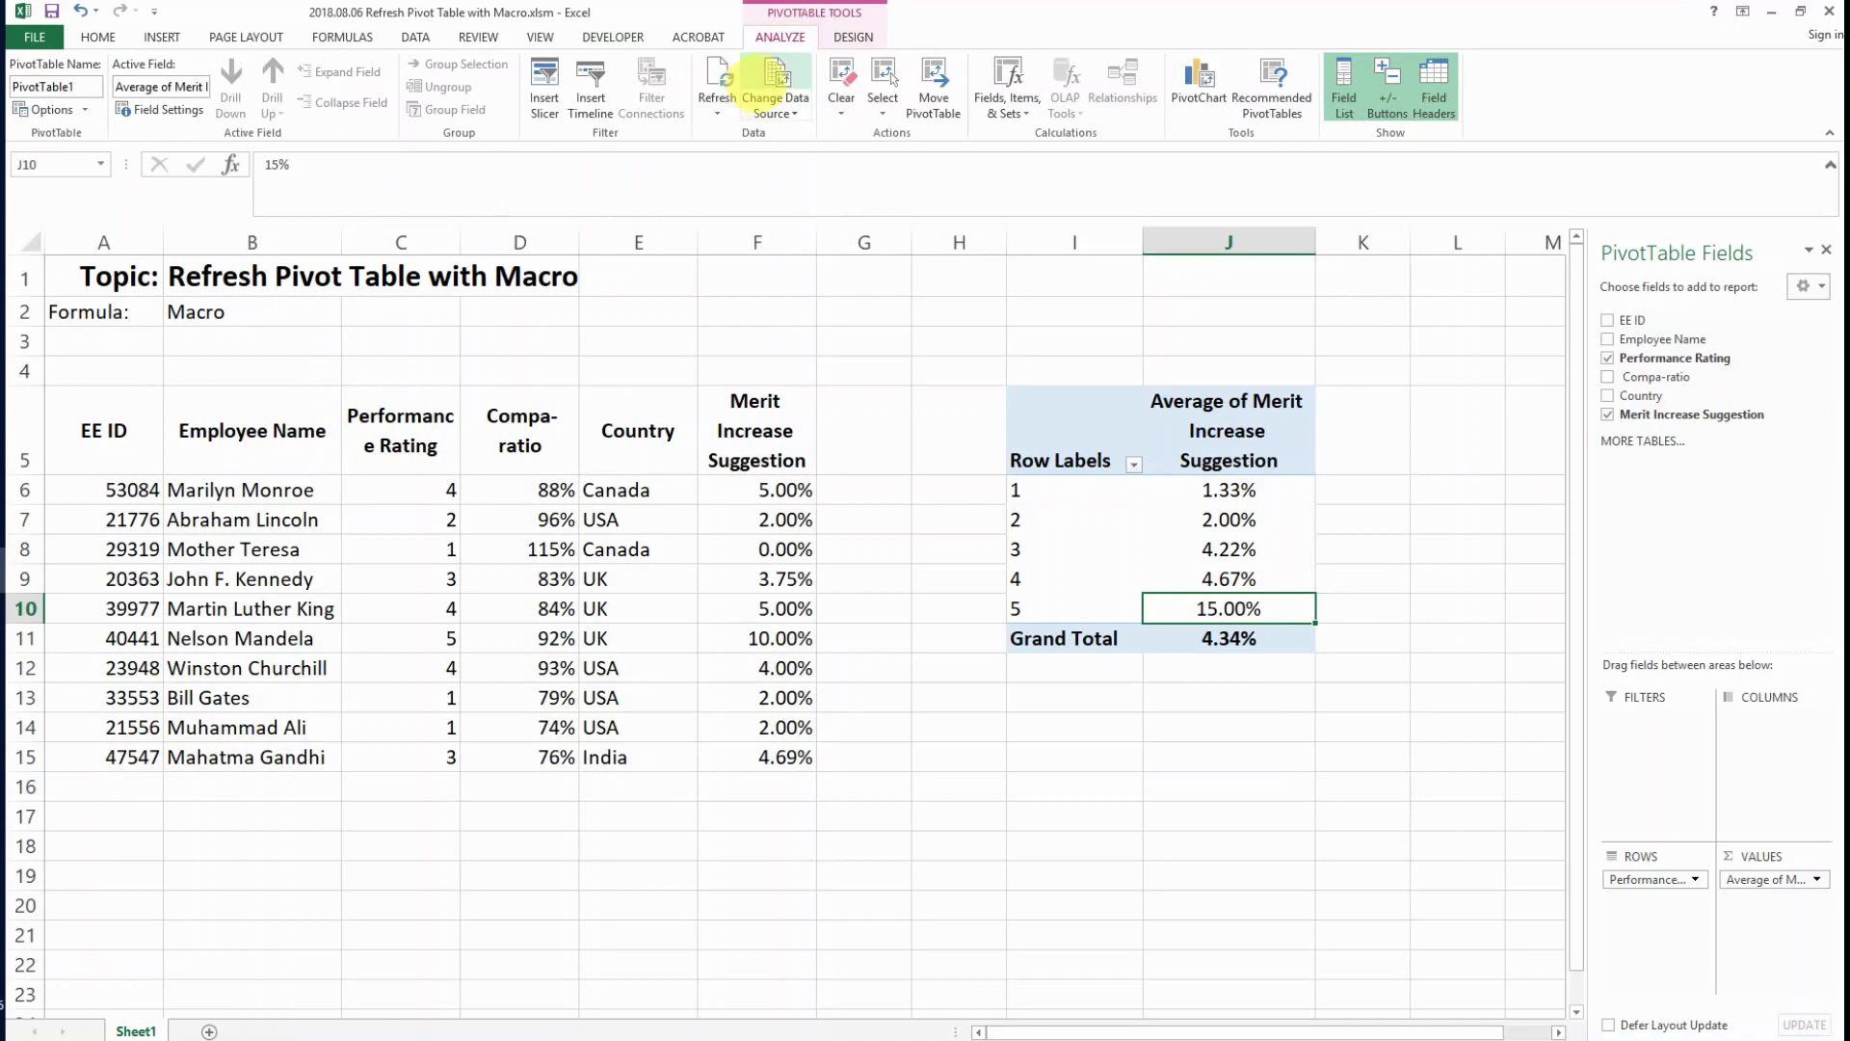
left_click(718, 81)
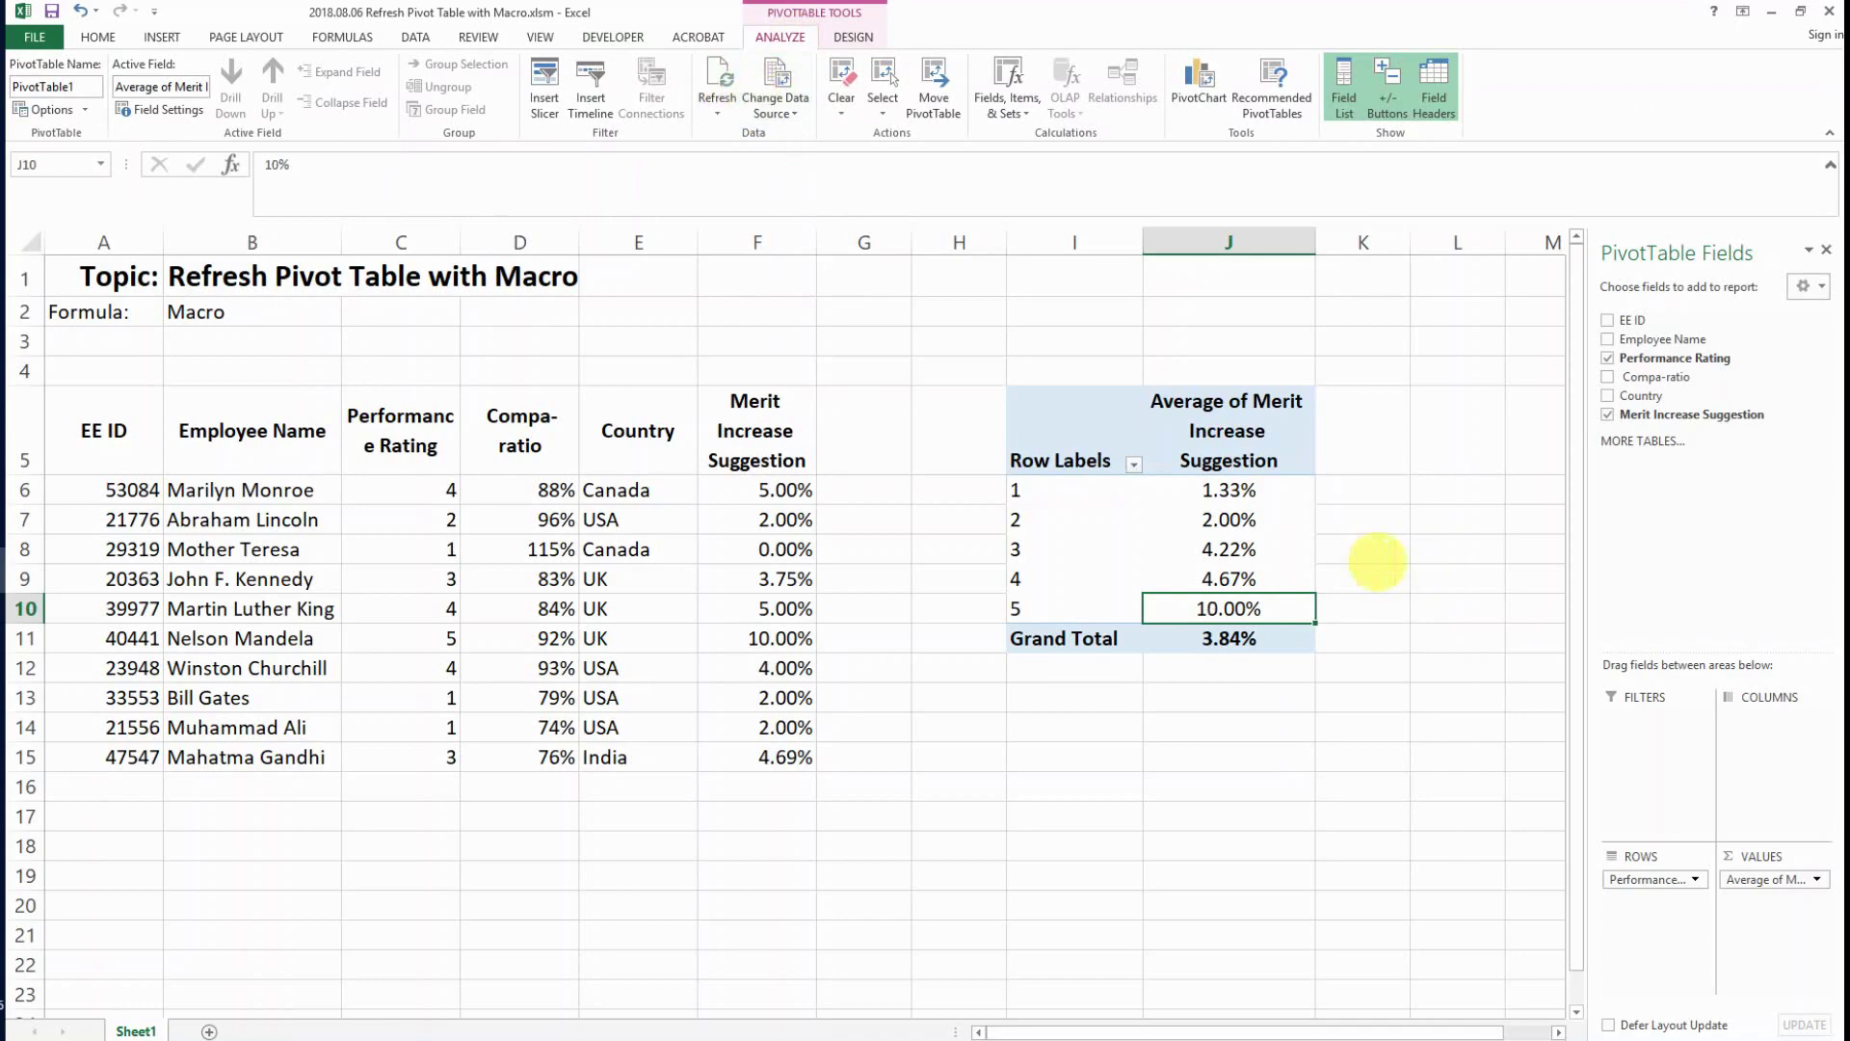
mouse_move(1228, 590)
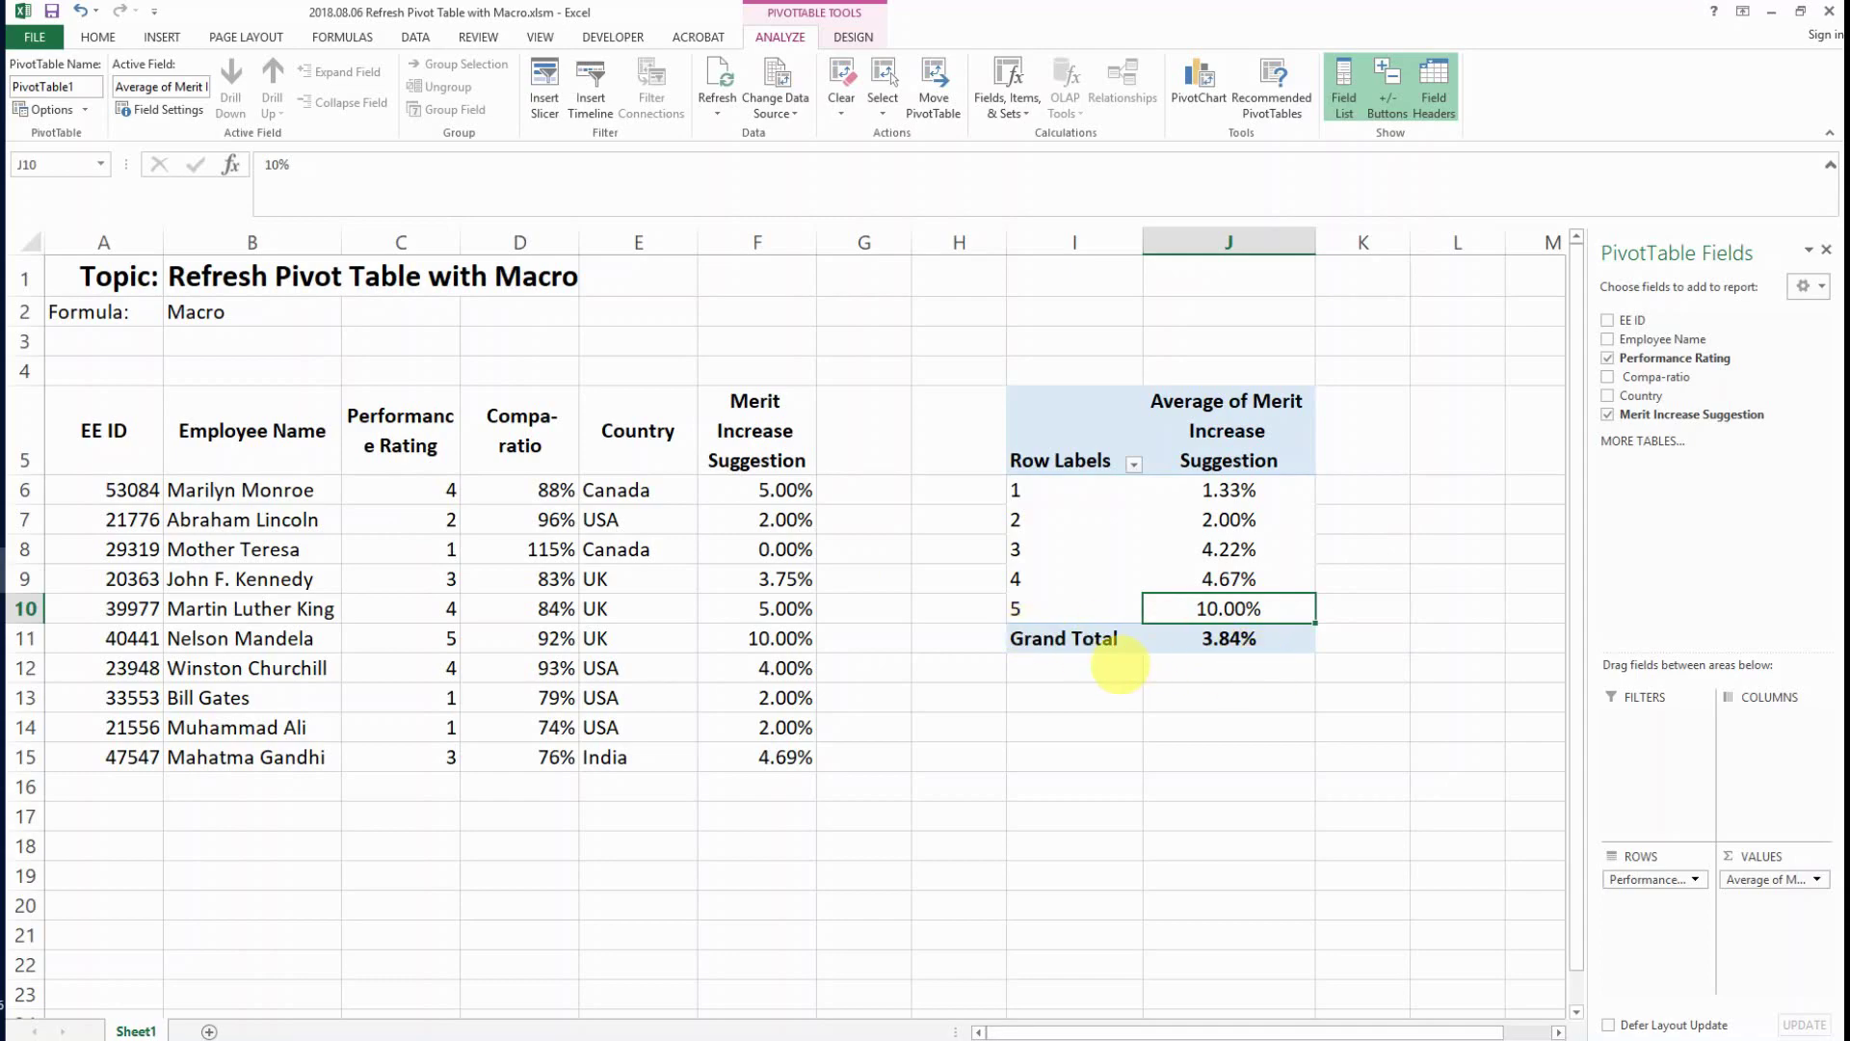
Step: Open the VBA editor (Alt+F11) on Module1's RefreshPivotTable macro, moved aside to reveal the pivot
left_click(959, 698)
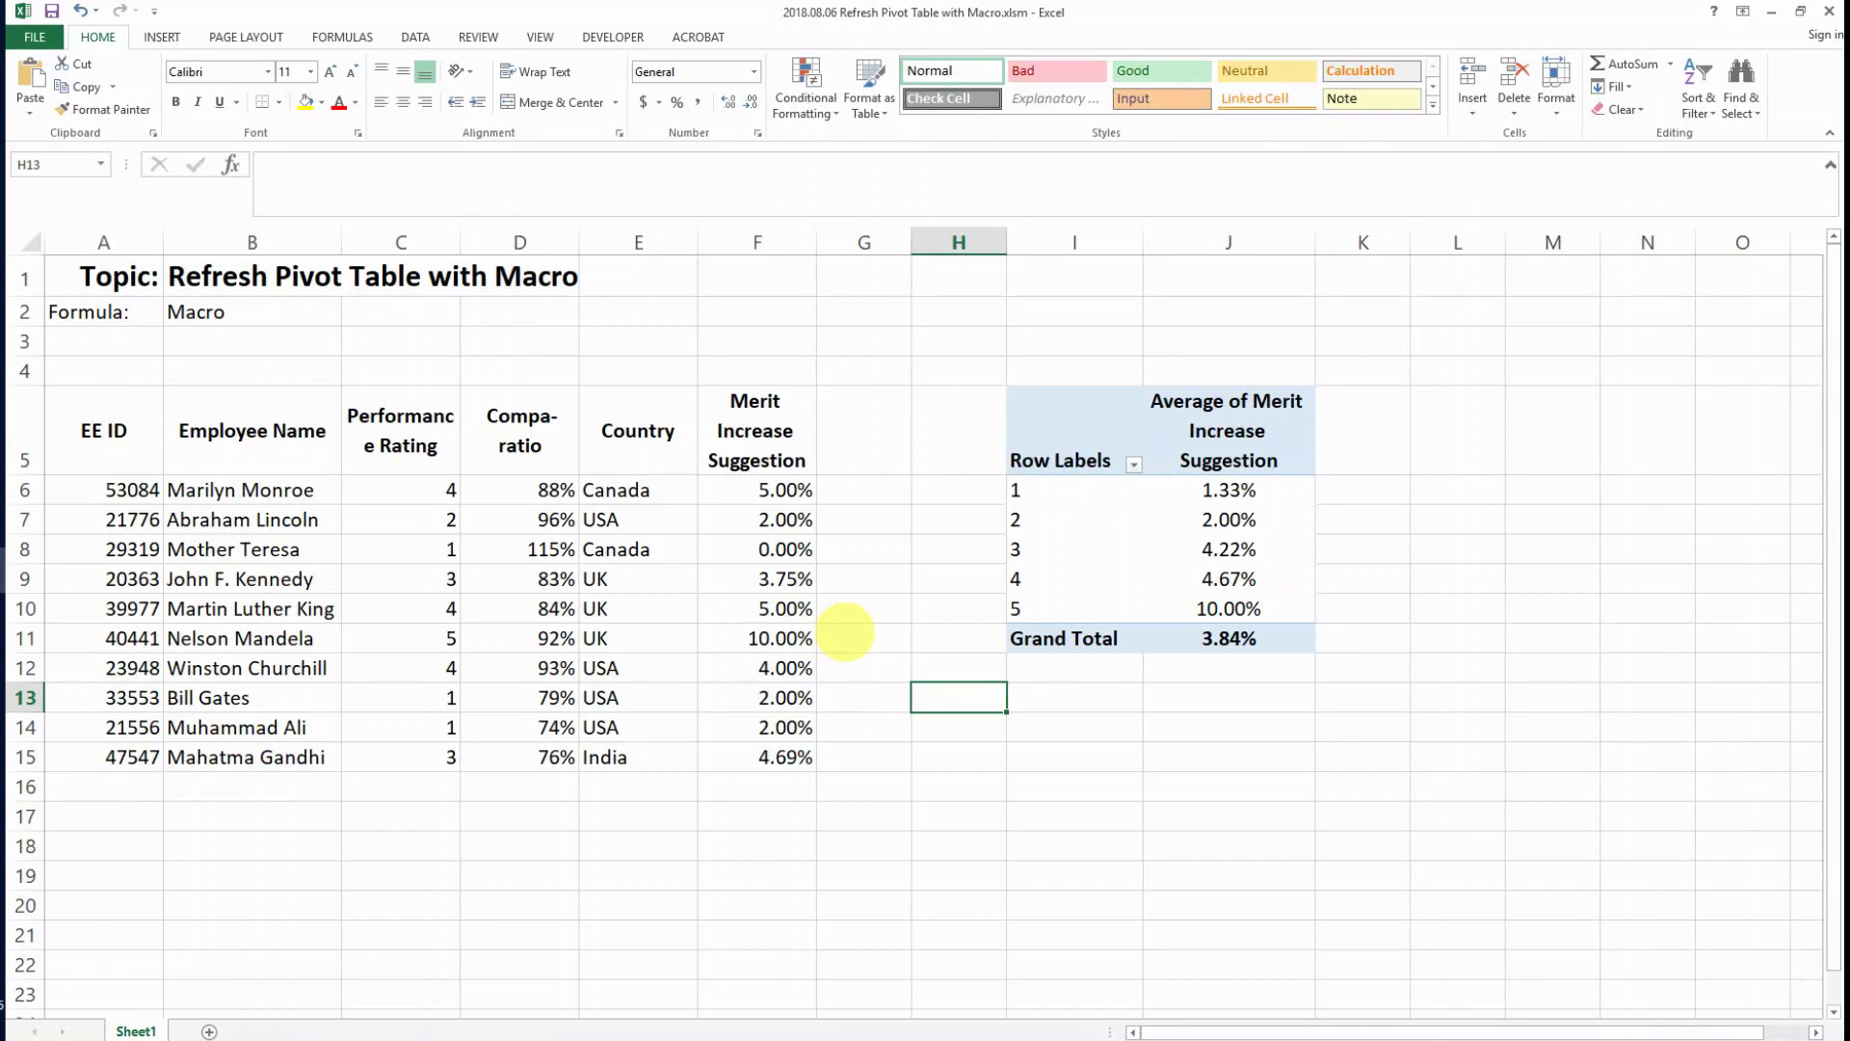
key("alt+F11")
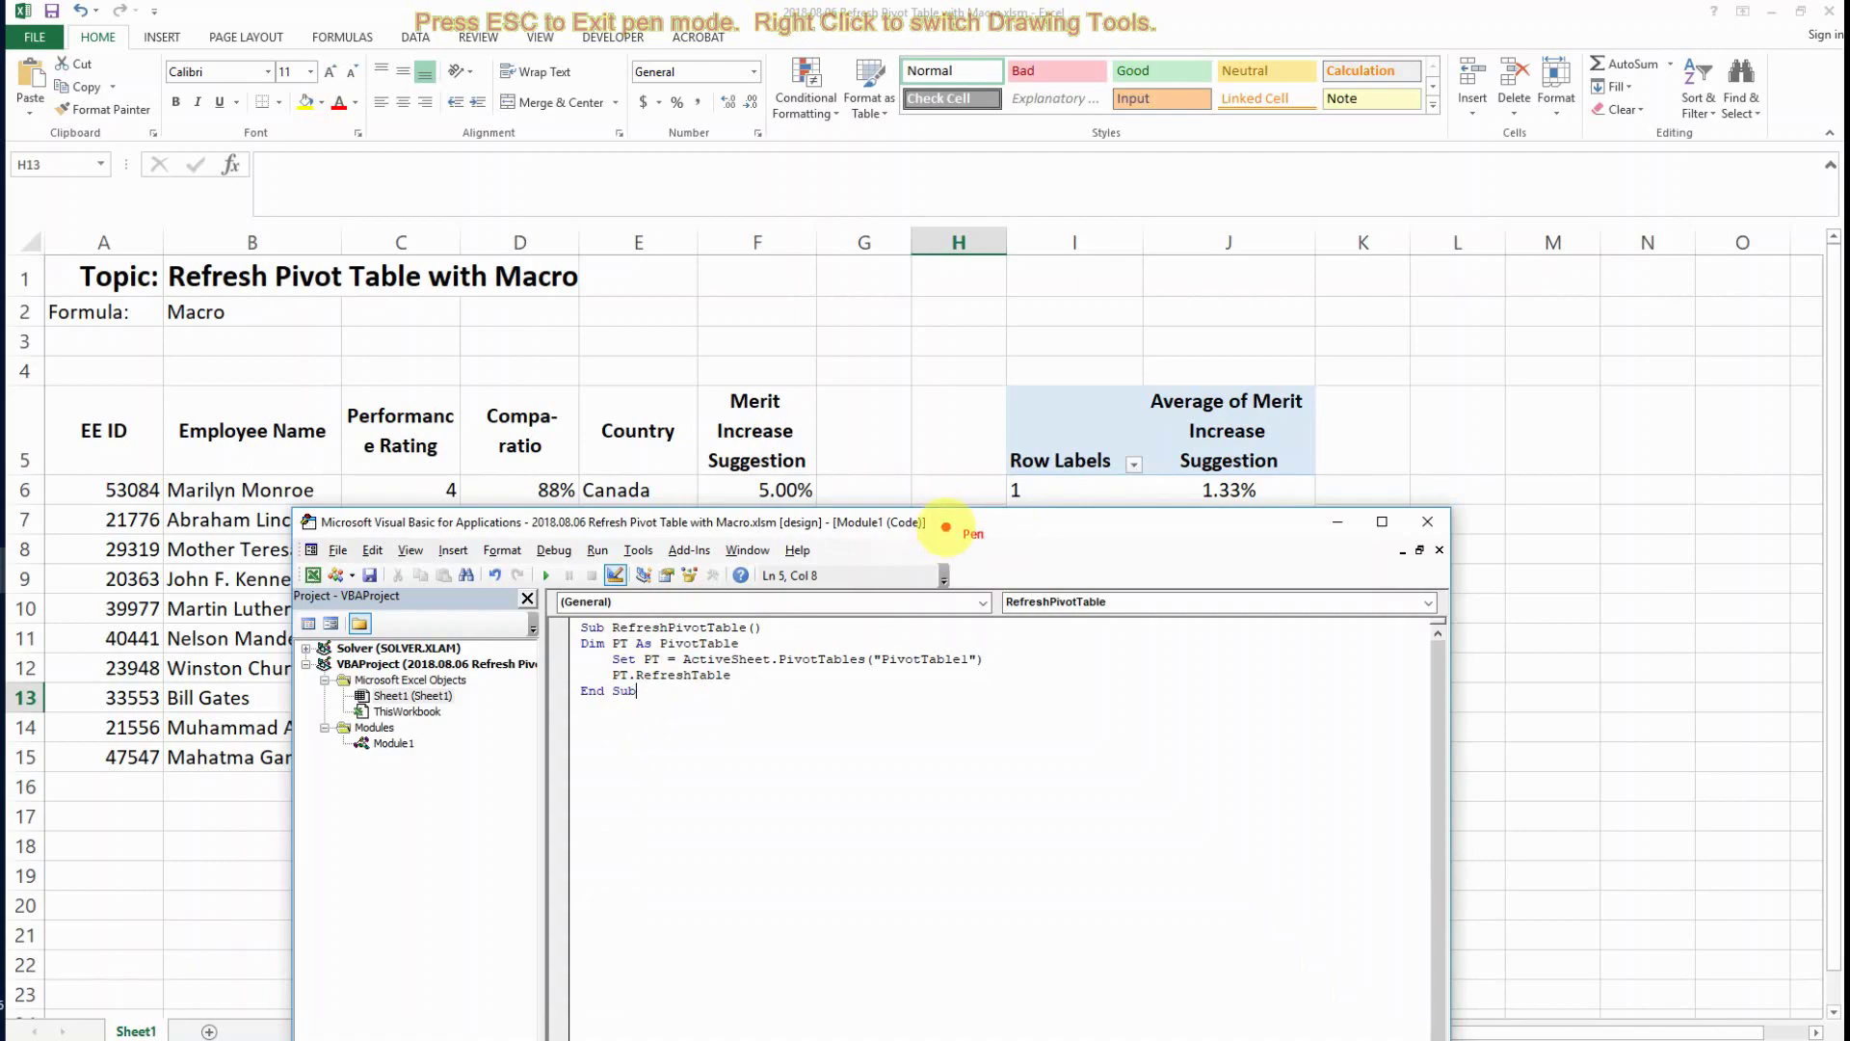
key("Escape")
left_click_drag(970, 526, 1070, 366)
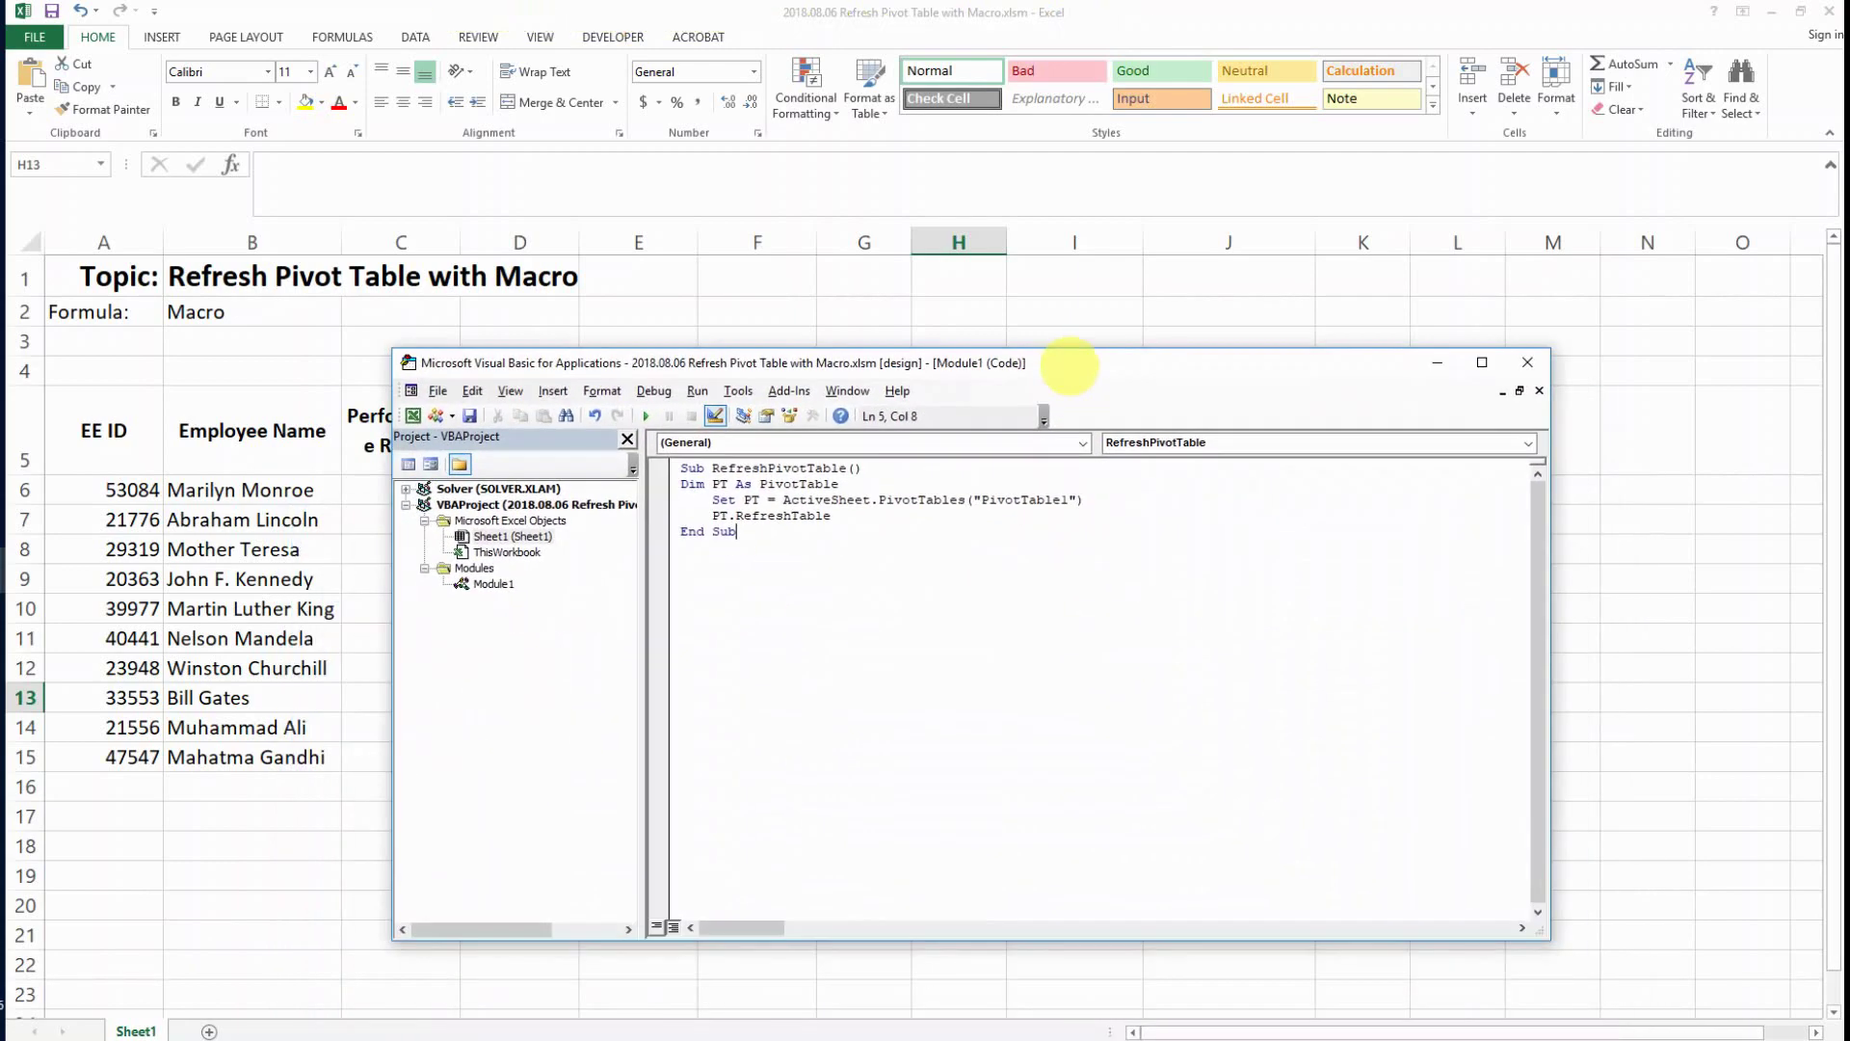
left_click_drag(853, 366, 1096, 684)
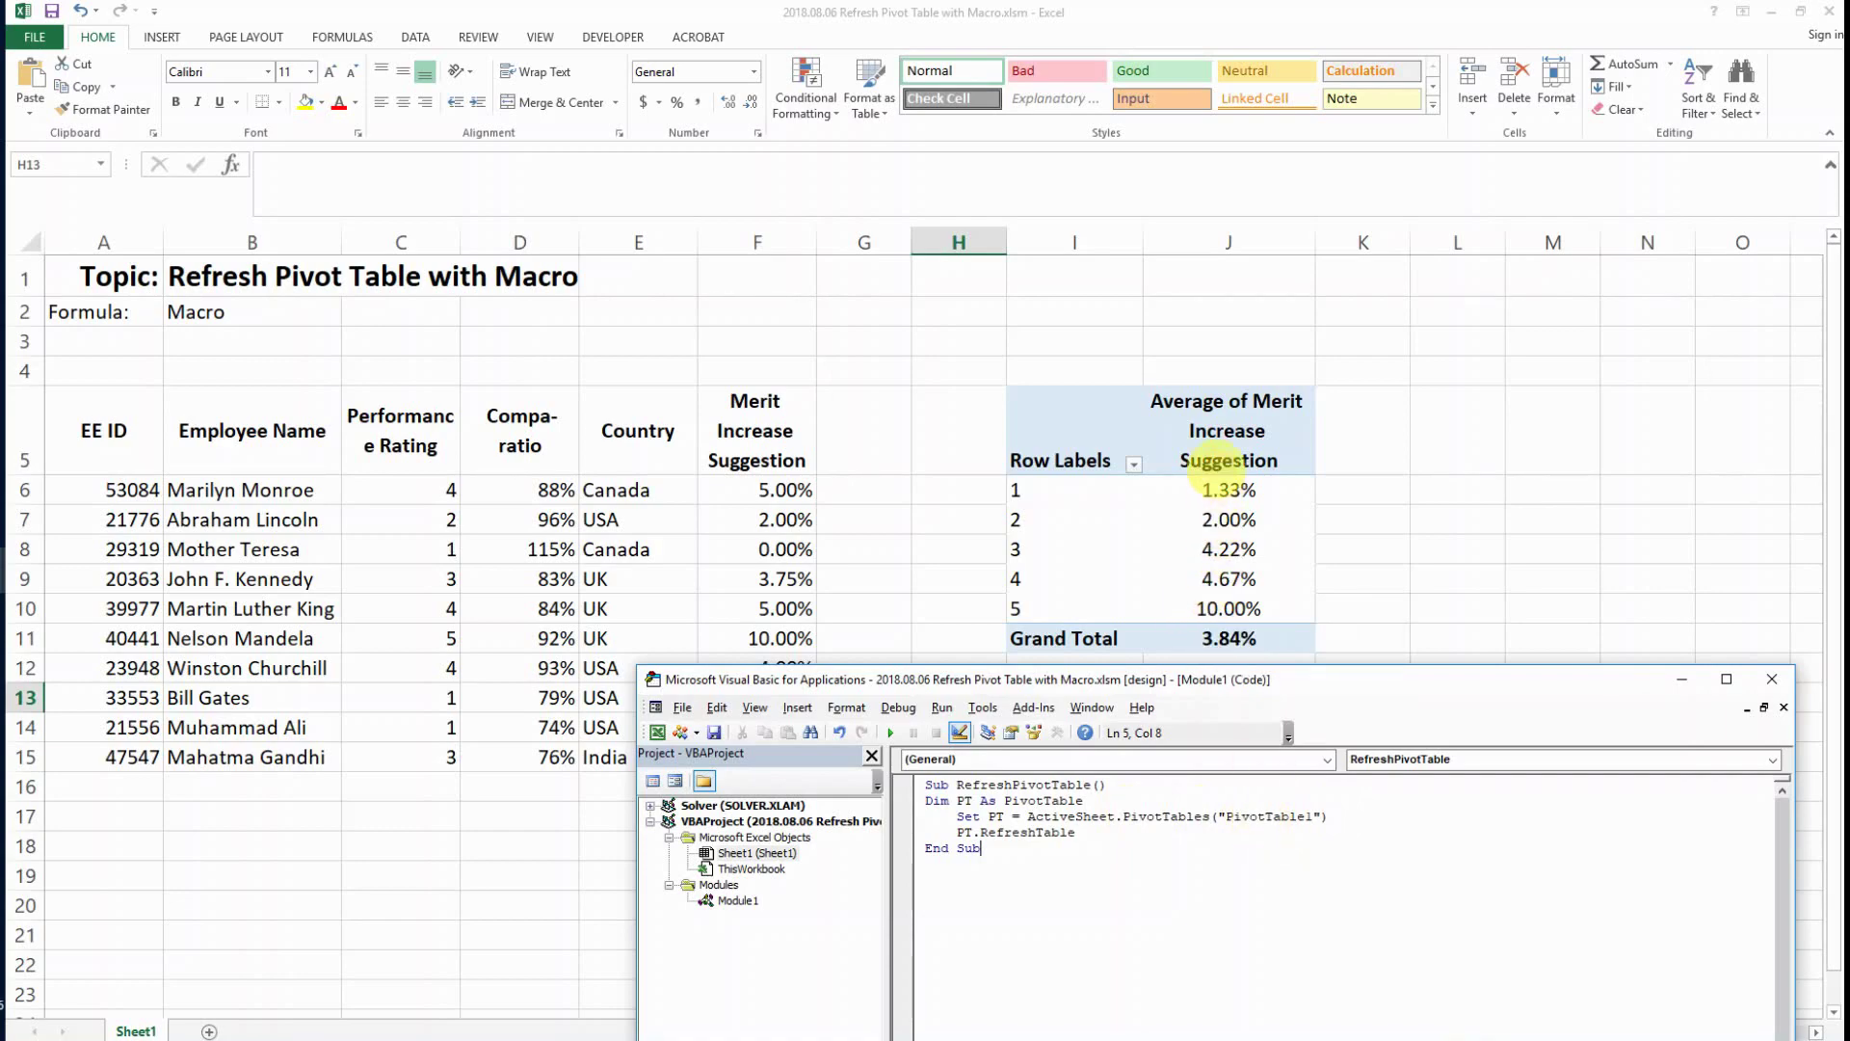
left_click(1228, 462)
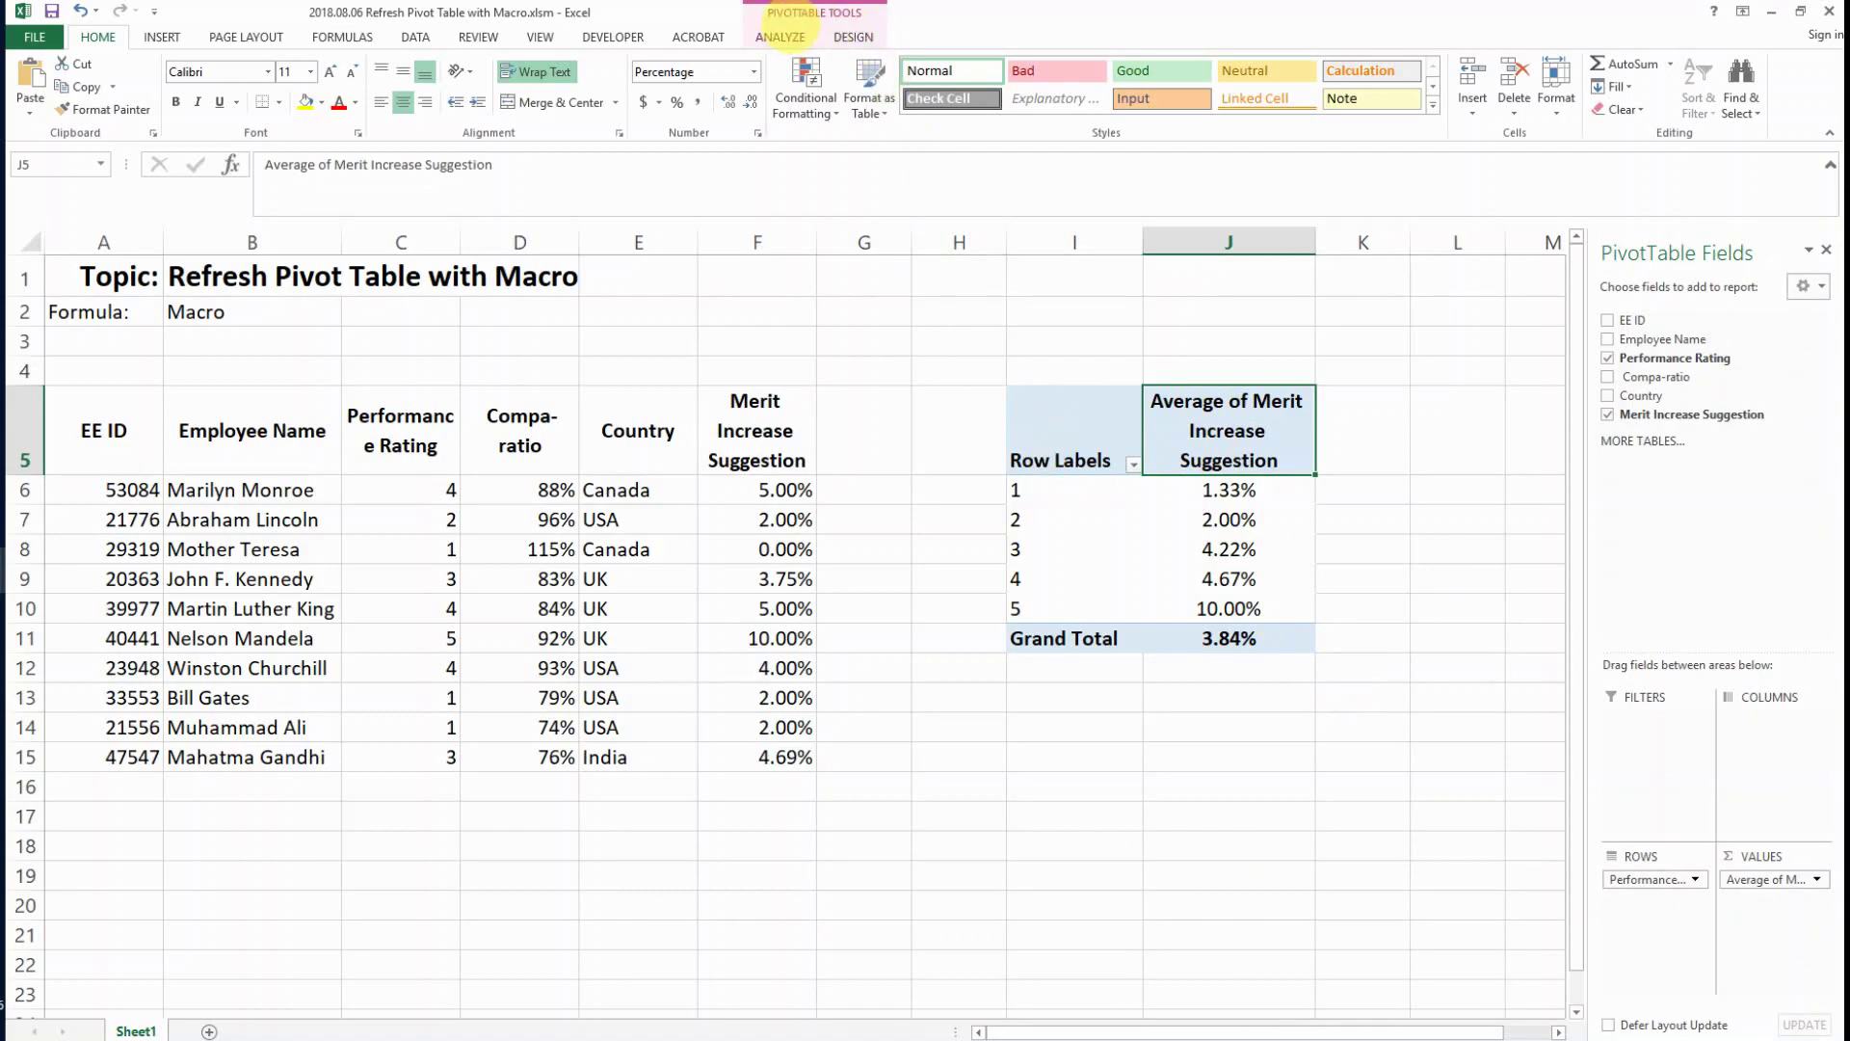
left_click(780, 35)
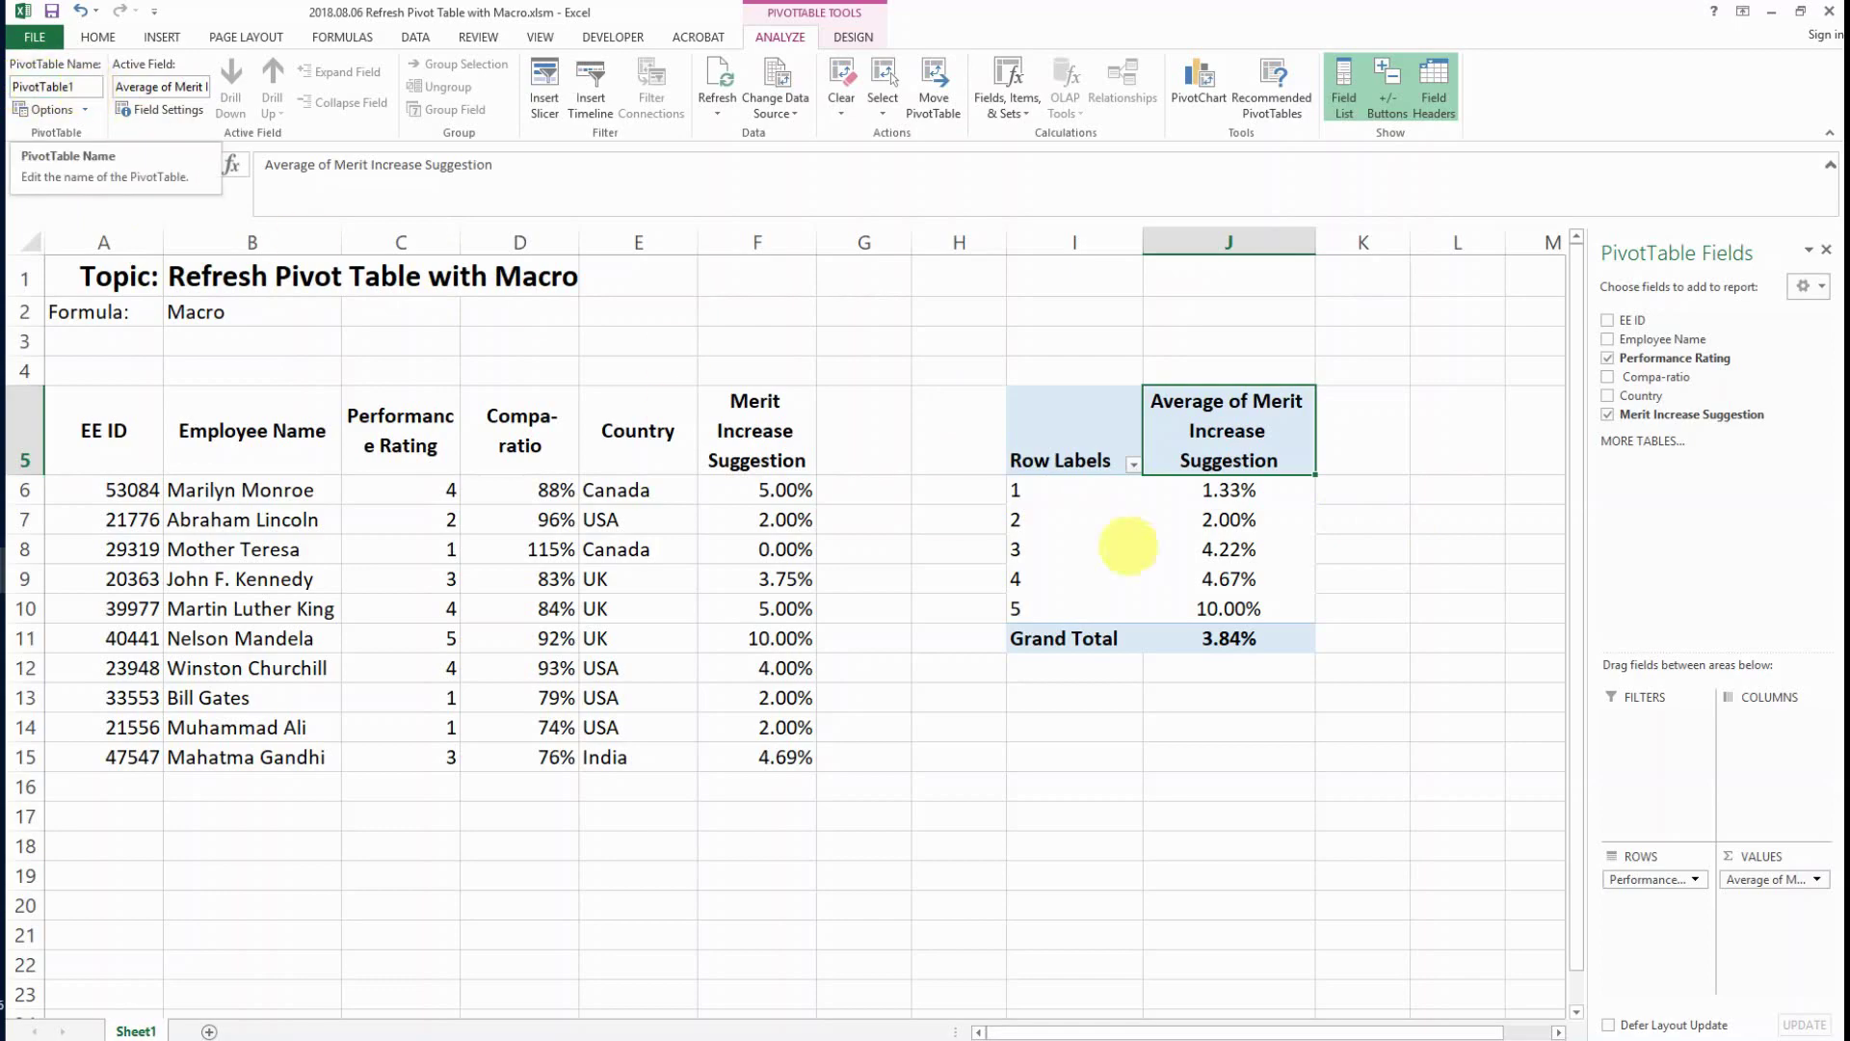
key("alt+Tab")
left_click_drag(1210, 687, 1142, 594)
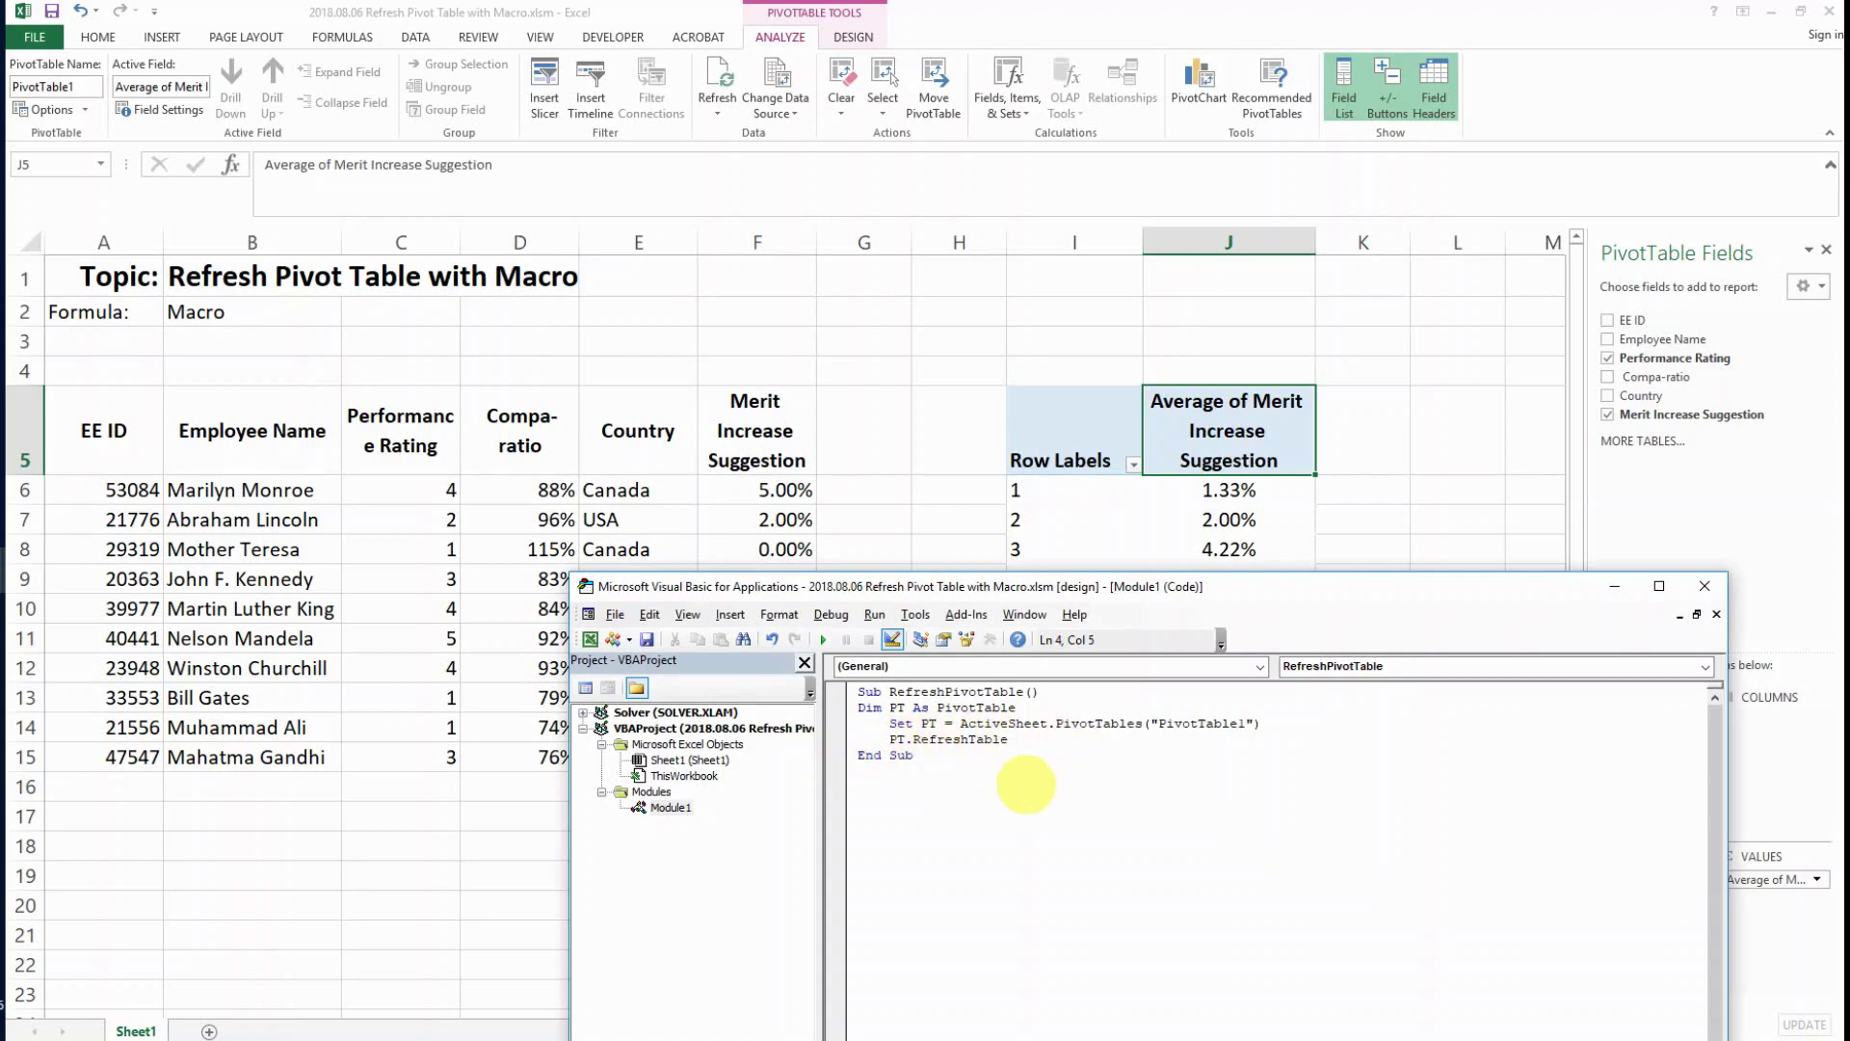
Step: Change the merit increase in F11 to 15%
left_click_drag(915, 593, 1235, 697)
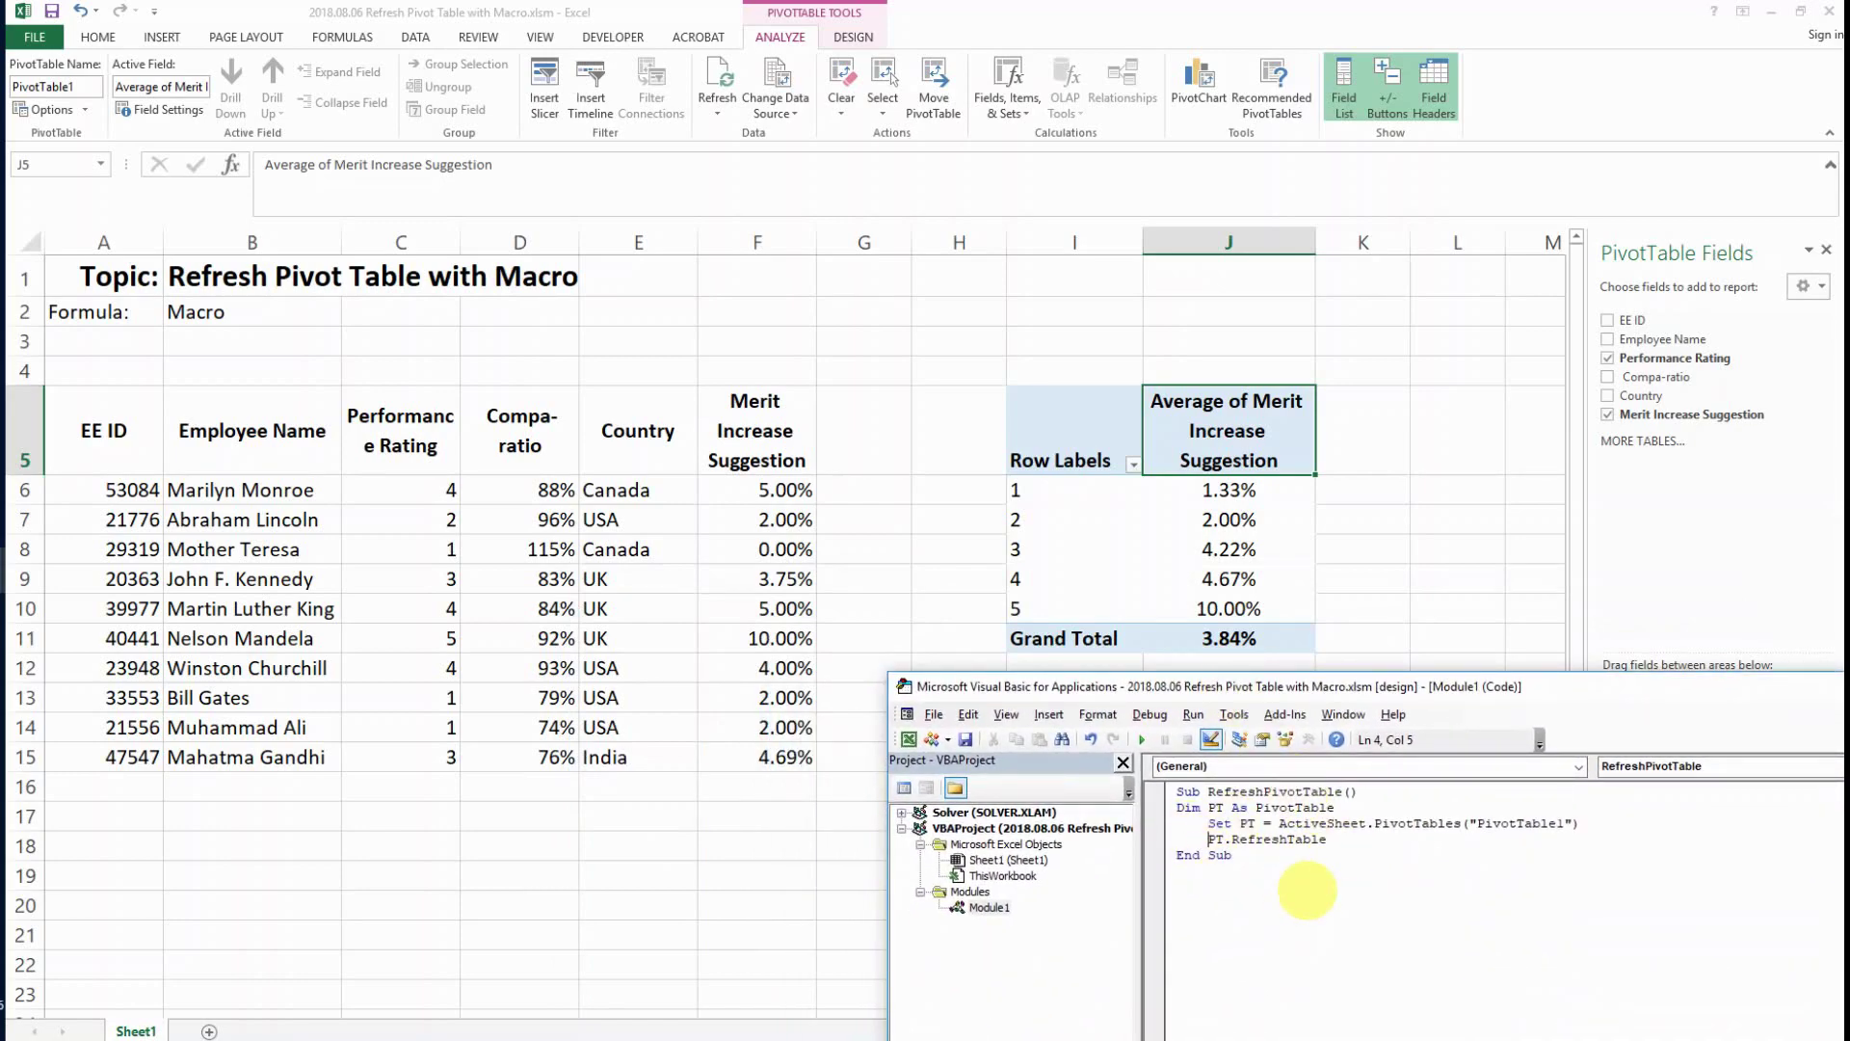
left_click(766, 639)
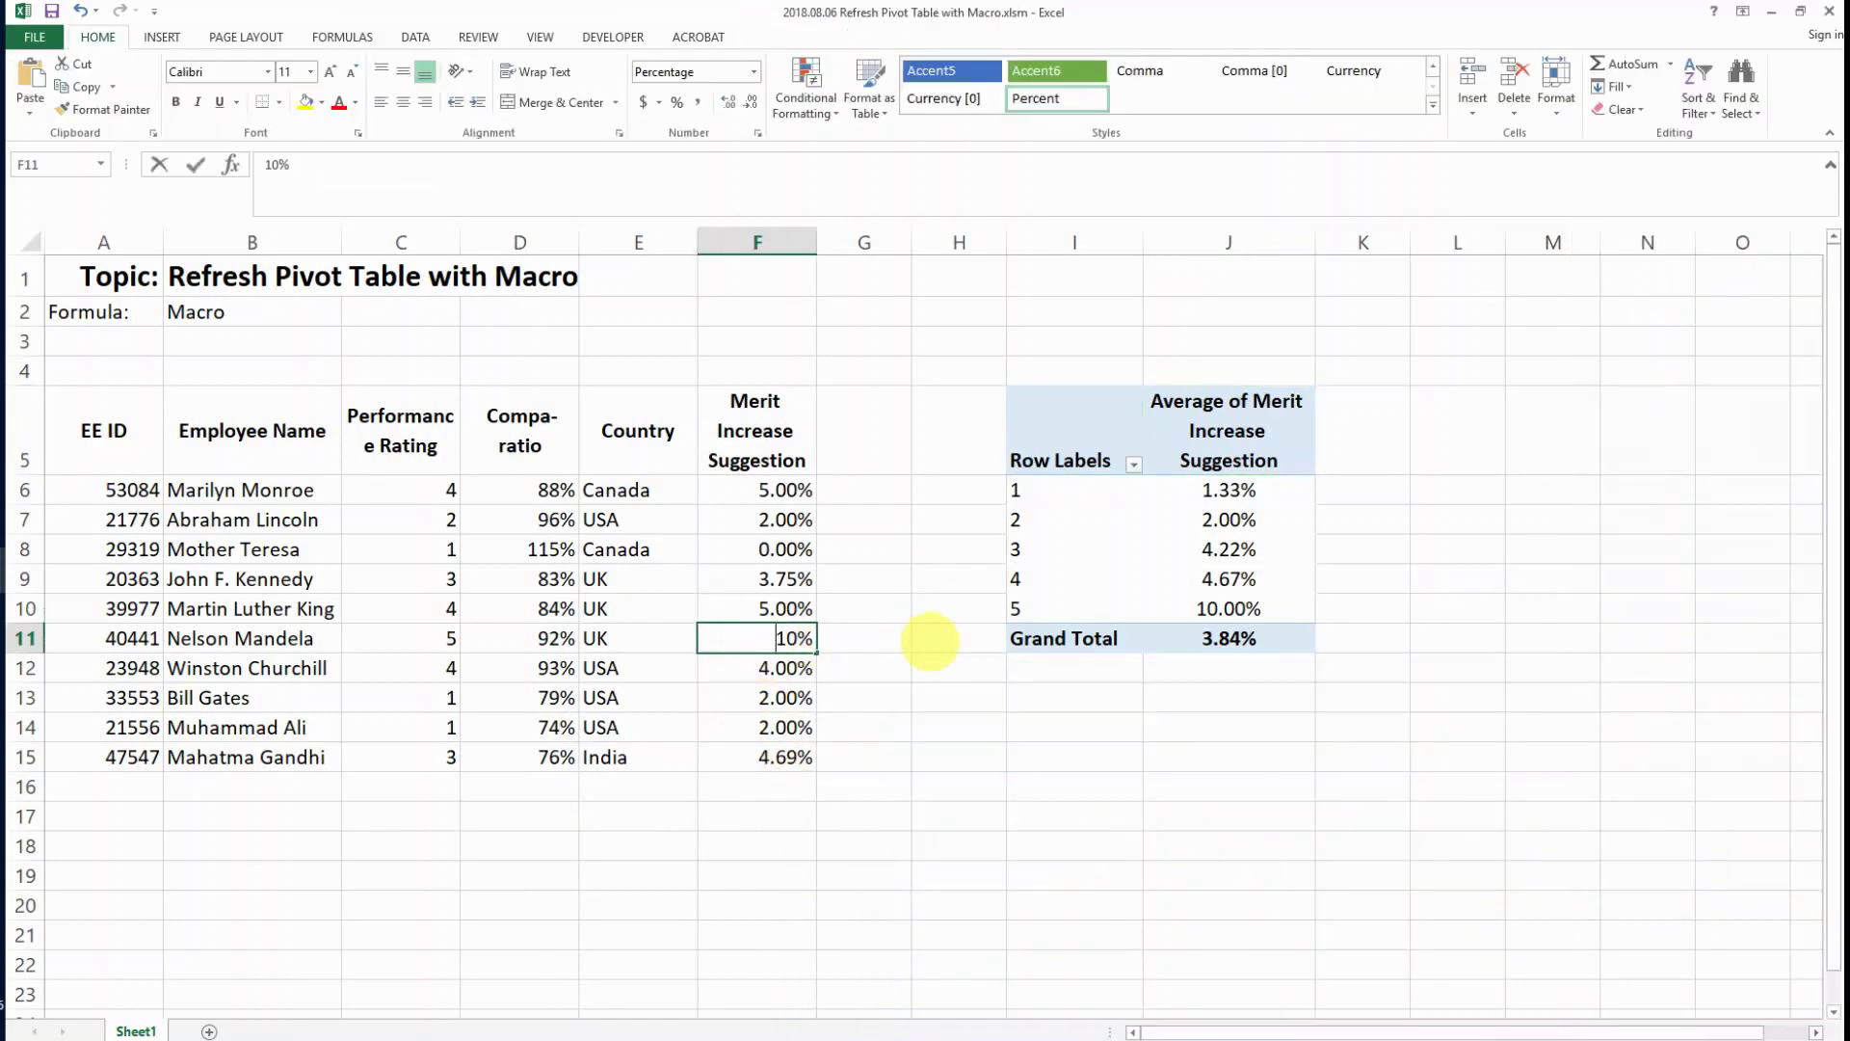
key("Right")
key("Delete")
type("5")
left_click(930, 641)
Step: Run RefreshPivotTable so rating 5 shows 15.00% and the total 4.34%, then close the editor
key("alt+Tab")
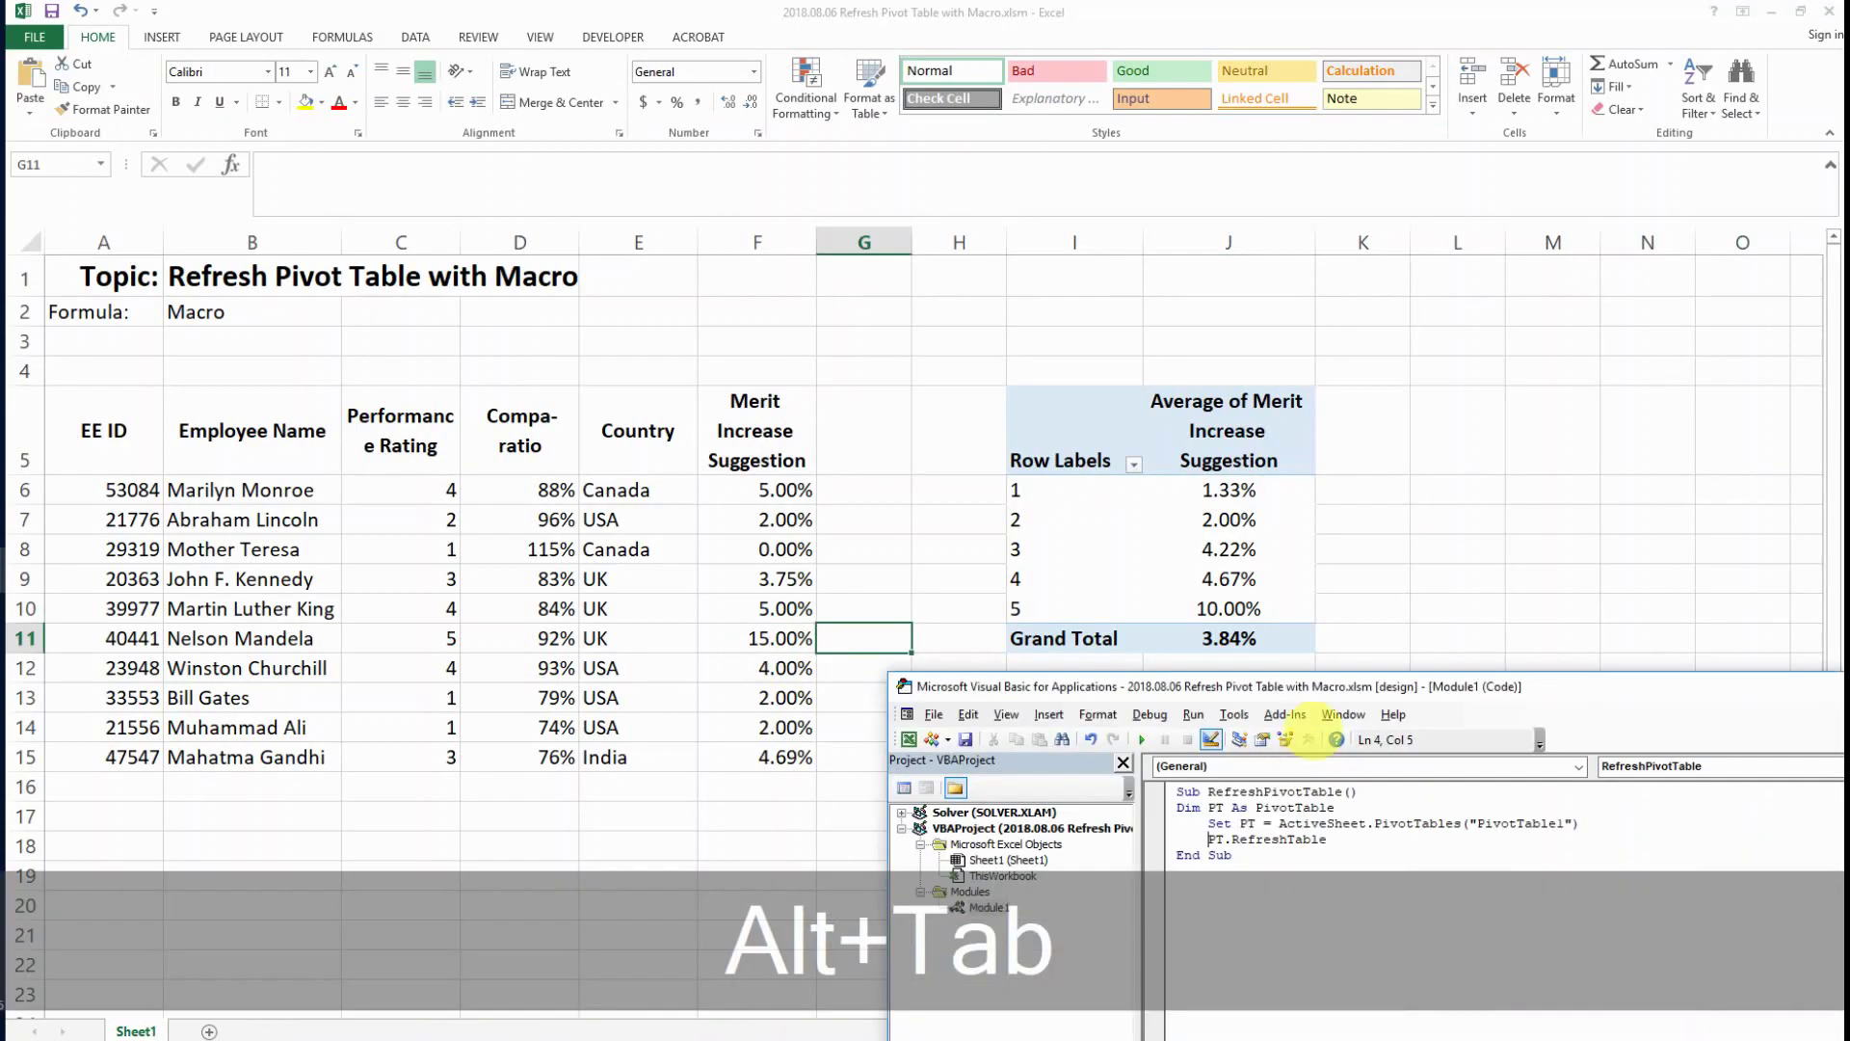
mouse_move(1307, 686)
left_mouse_down()
mouse_move(1323, 916)
mouse_move(1303, 900)
mouse_move(1277, 679)
left_mouse_up()
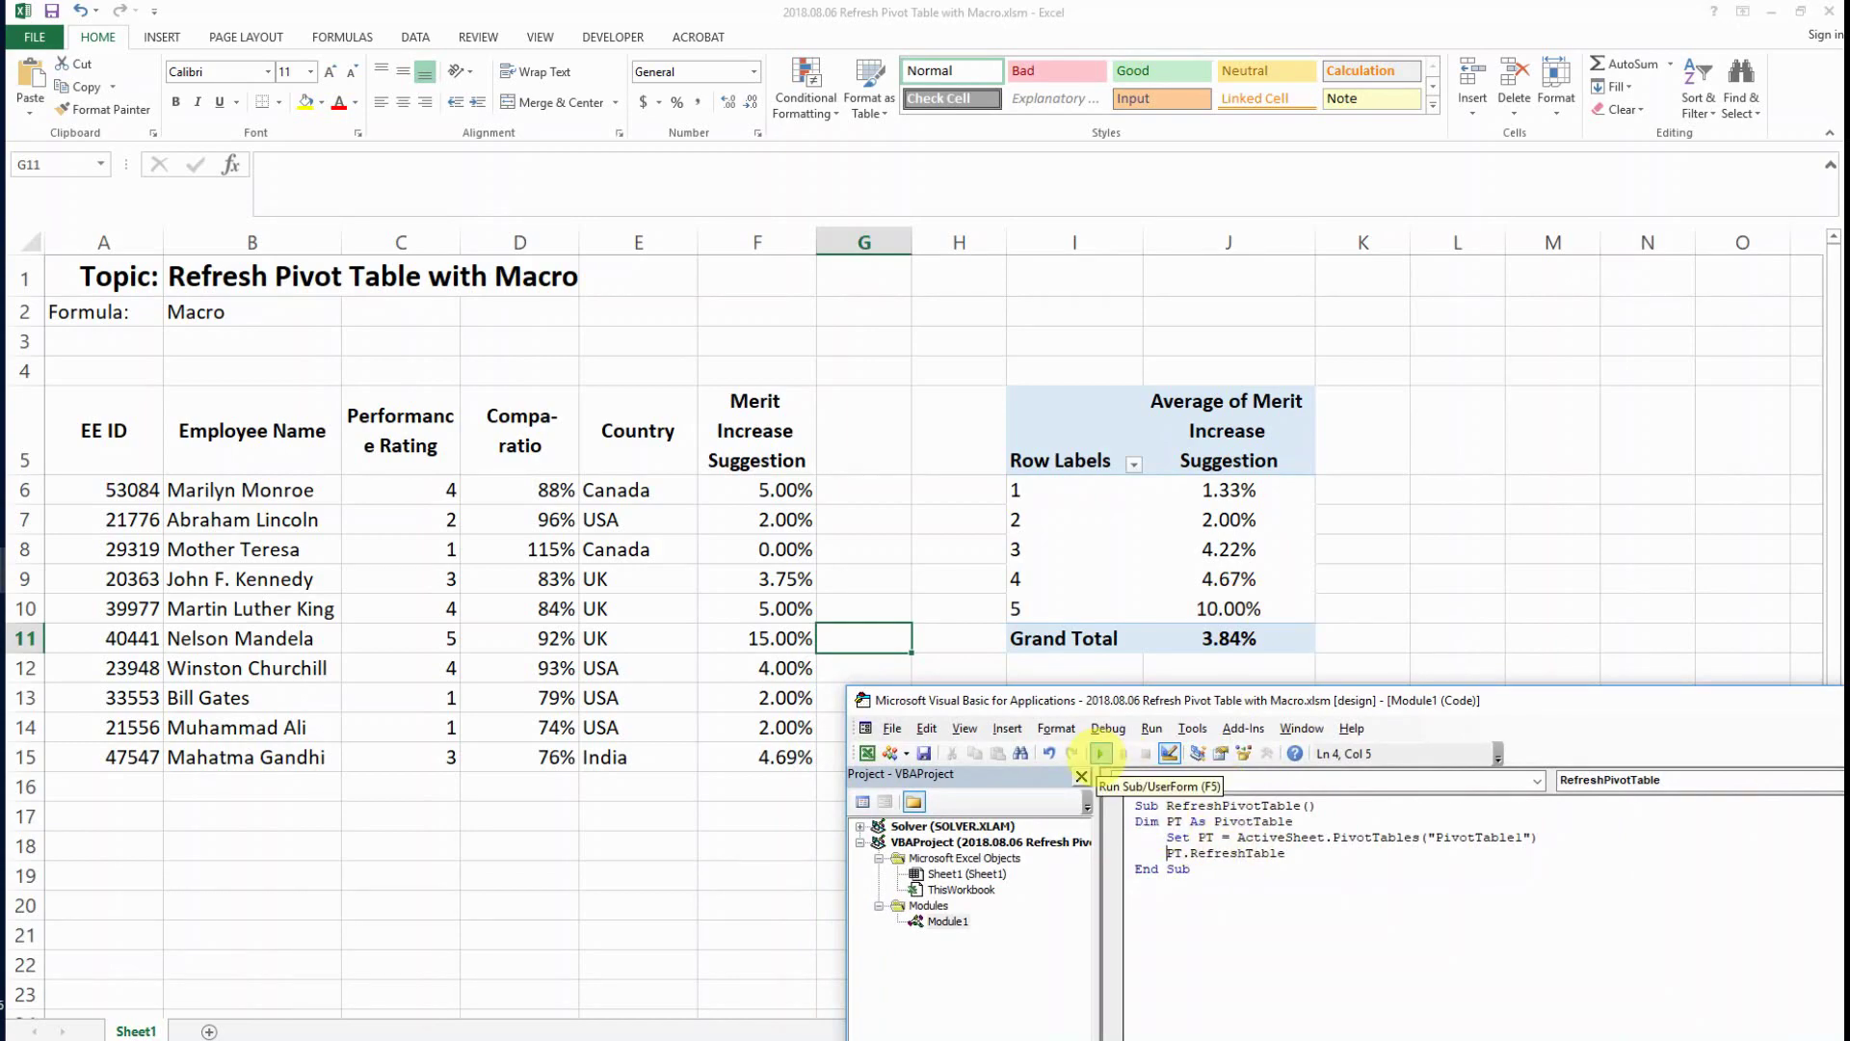
left_click(1100, 753)
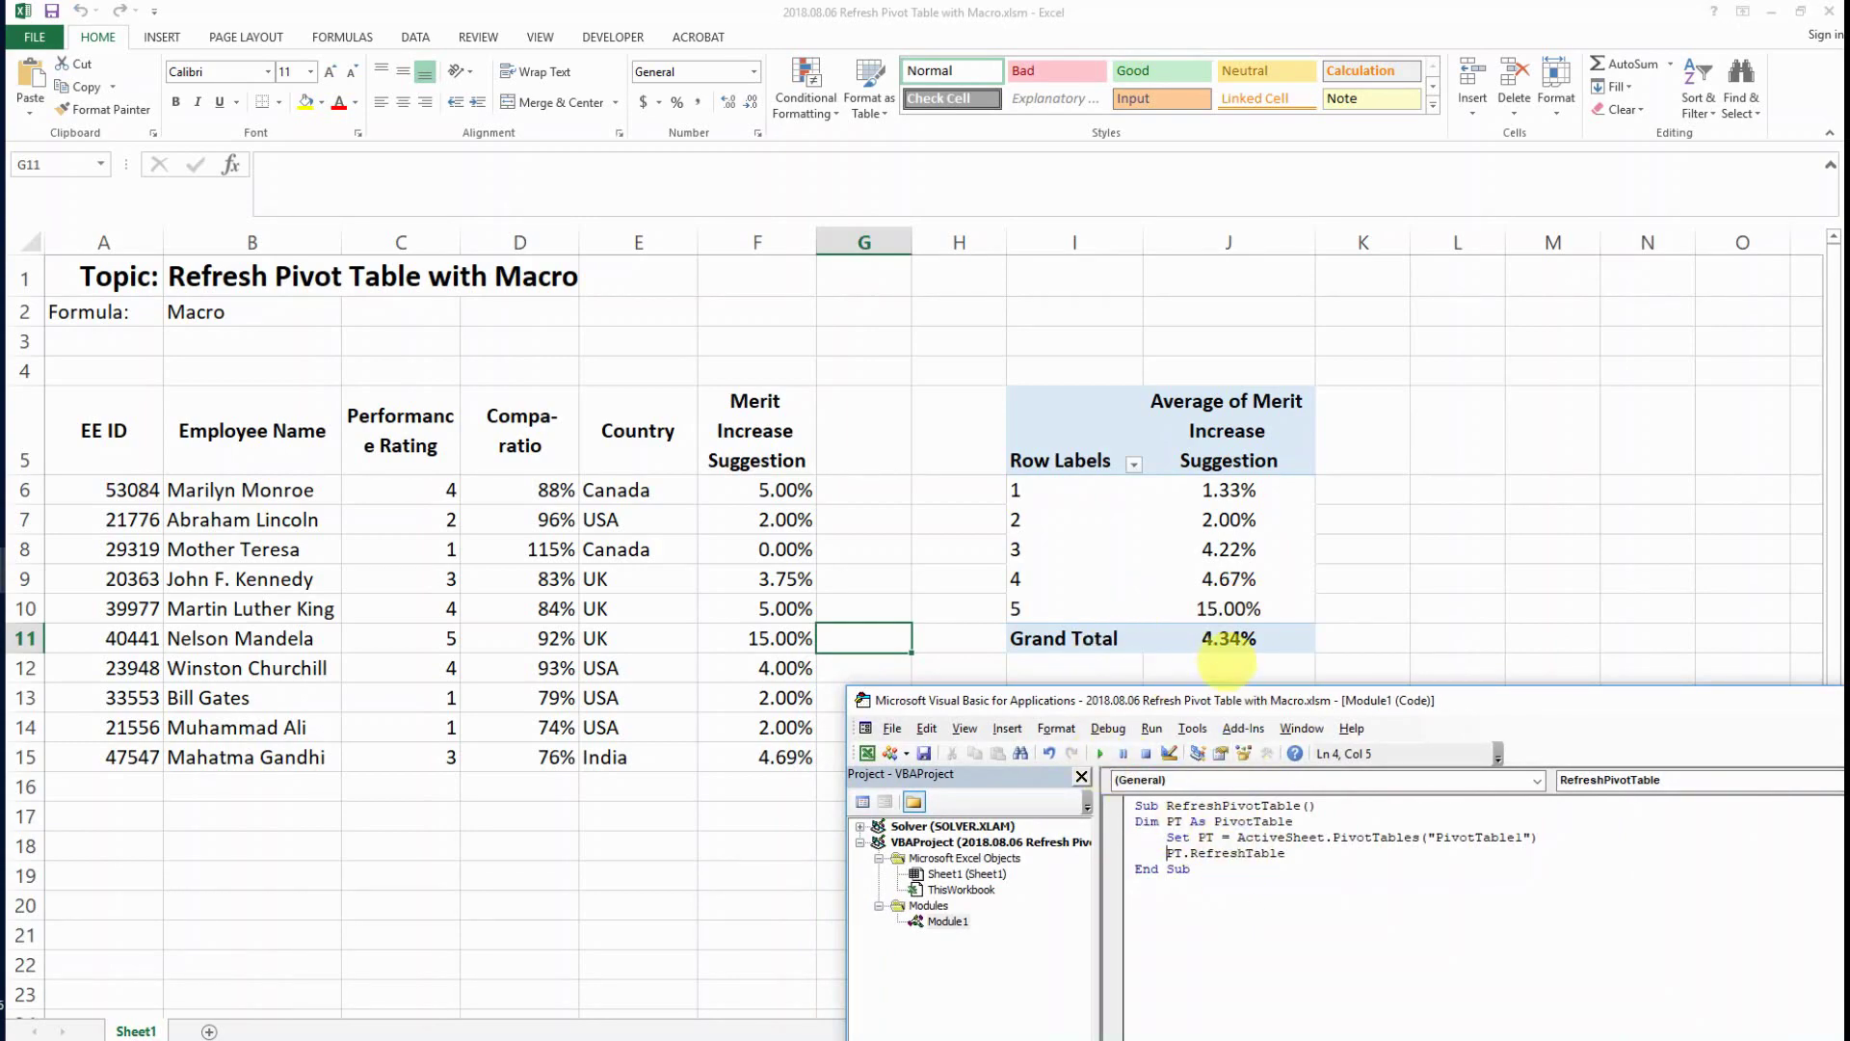
left_click_drag(1361, 702, 893, 700)
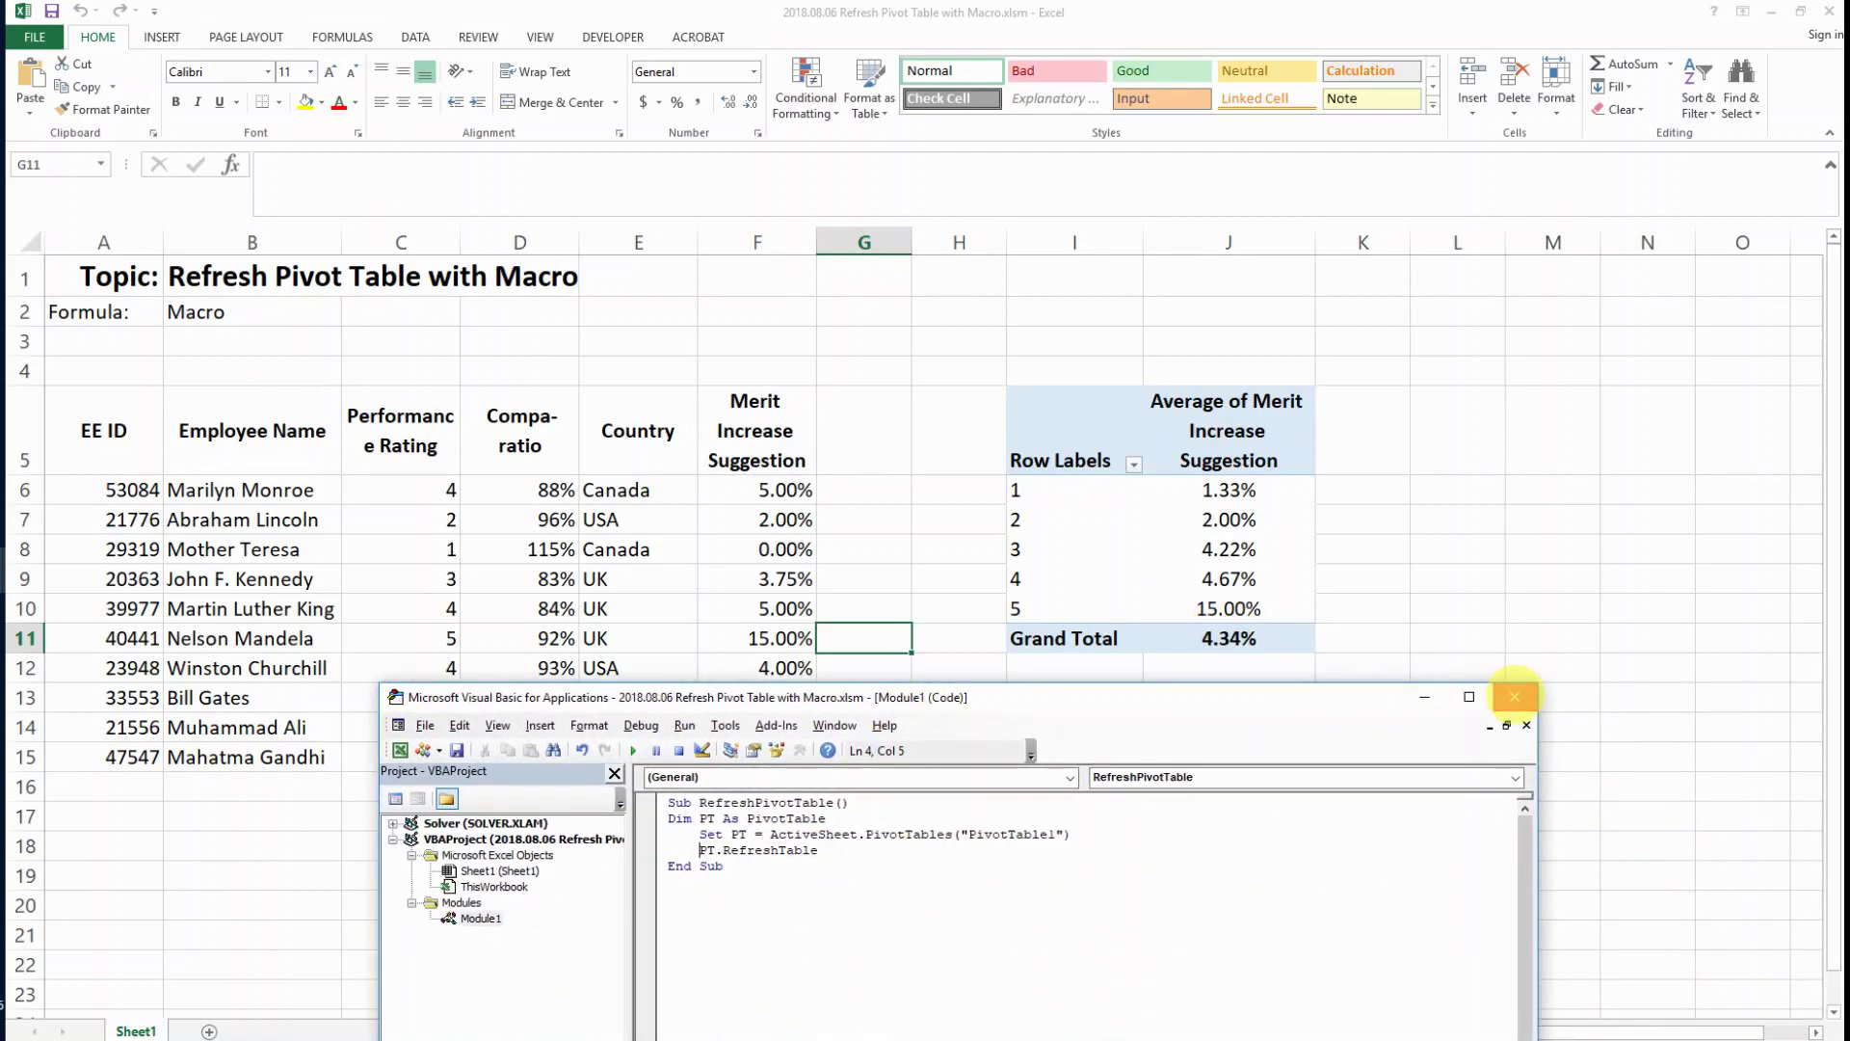
left_click(1514, 697)
Step: Draw a Developer form-control button across H3:I4 and dismiss the Assign Macro dialog
left_click(954, 342)
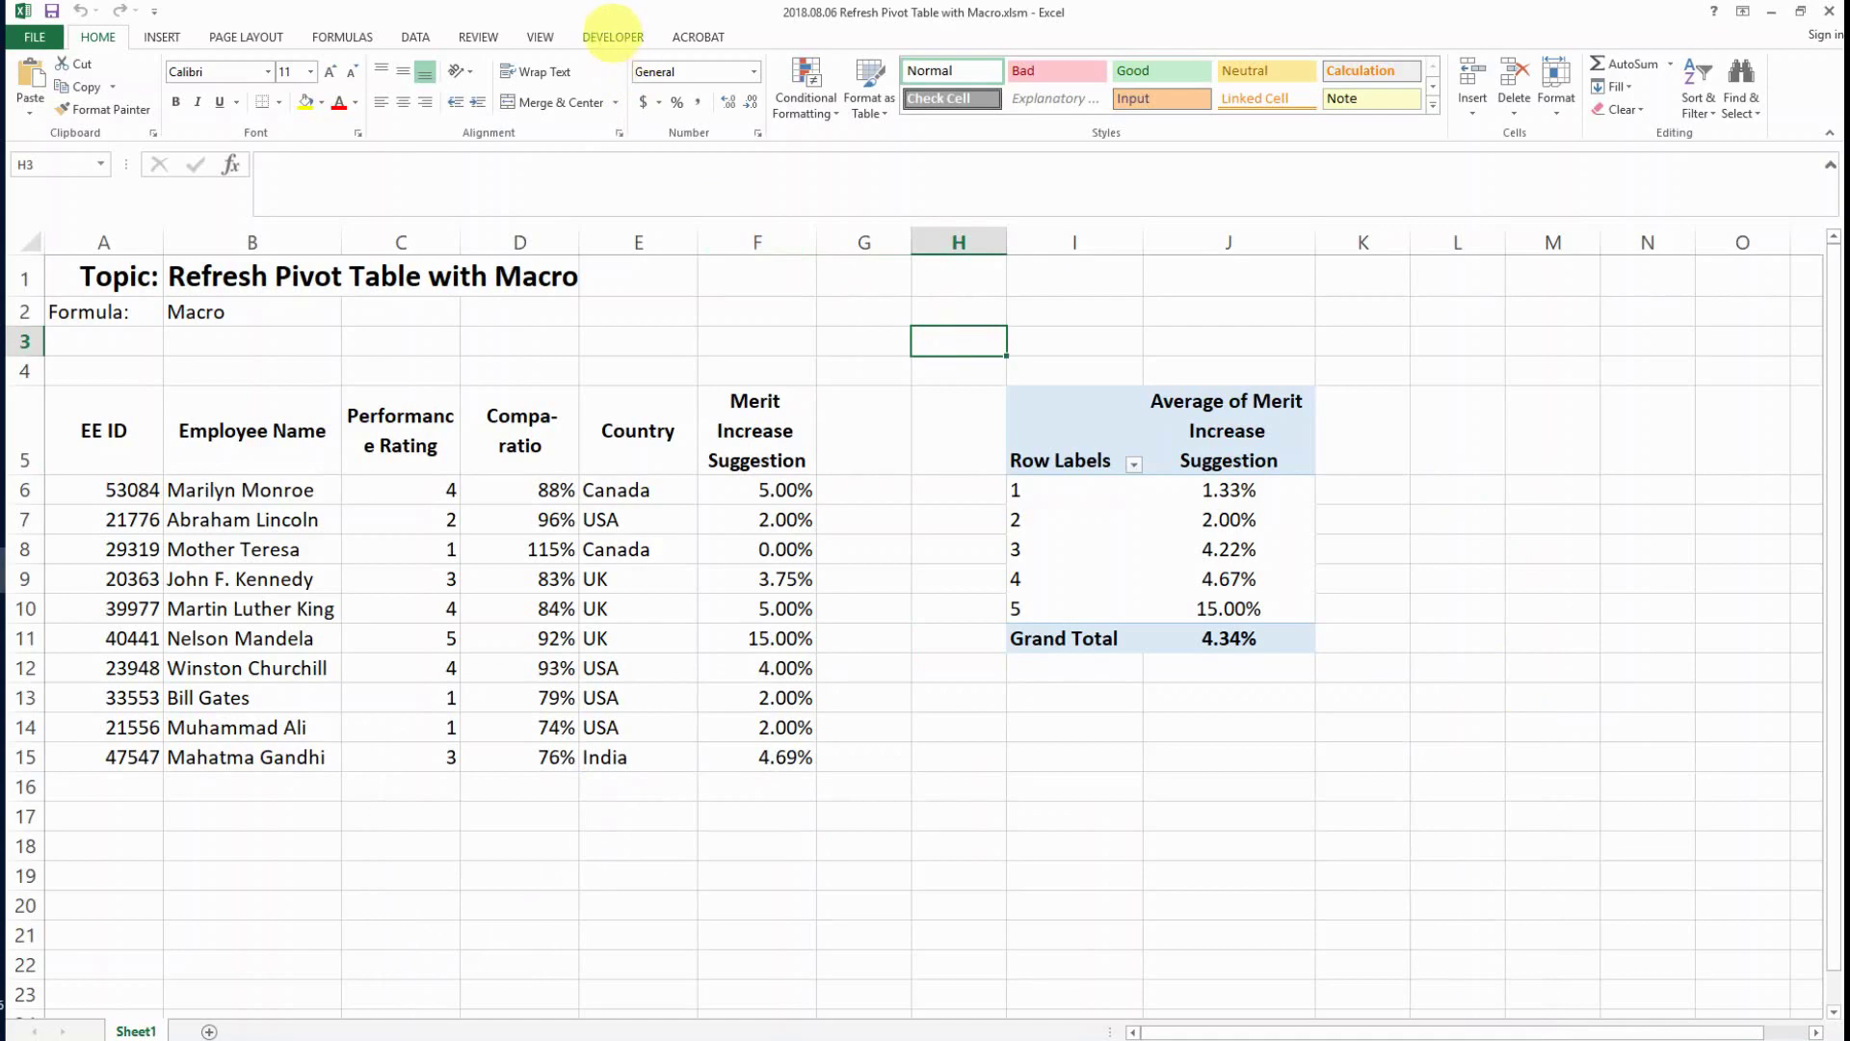
left_click(613, 37)
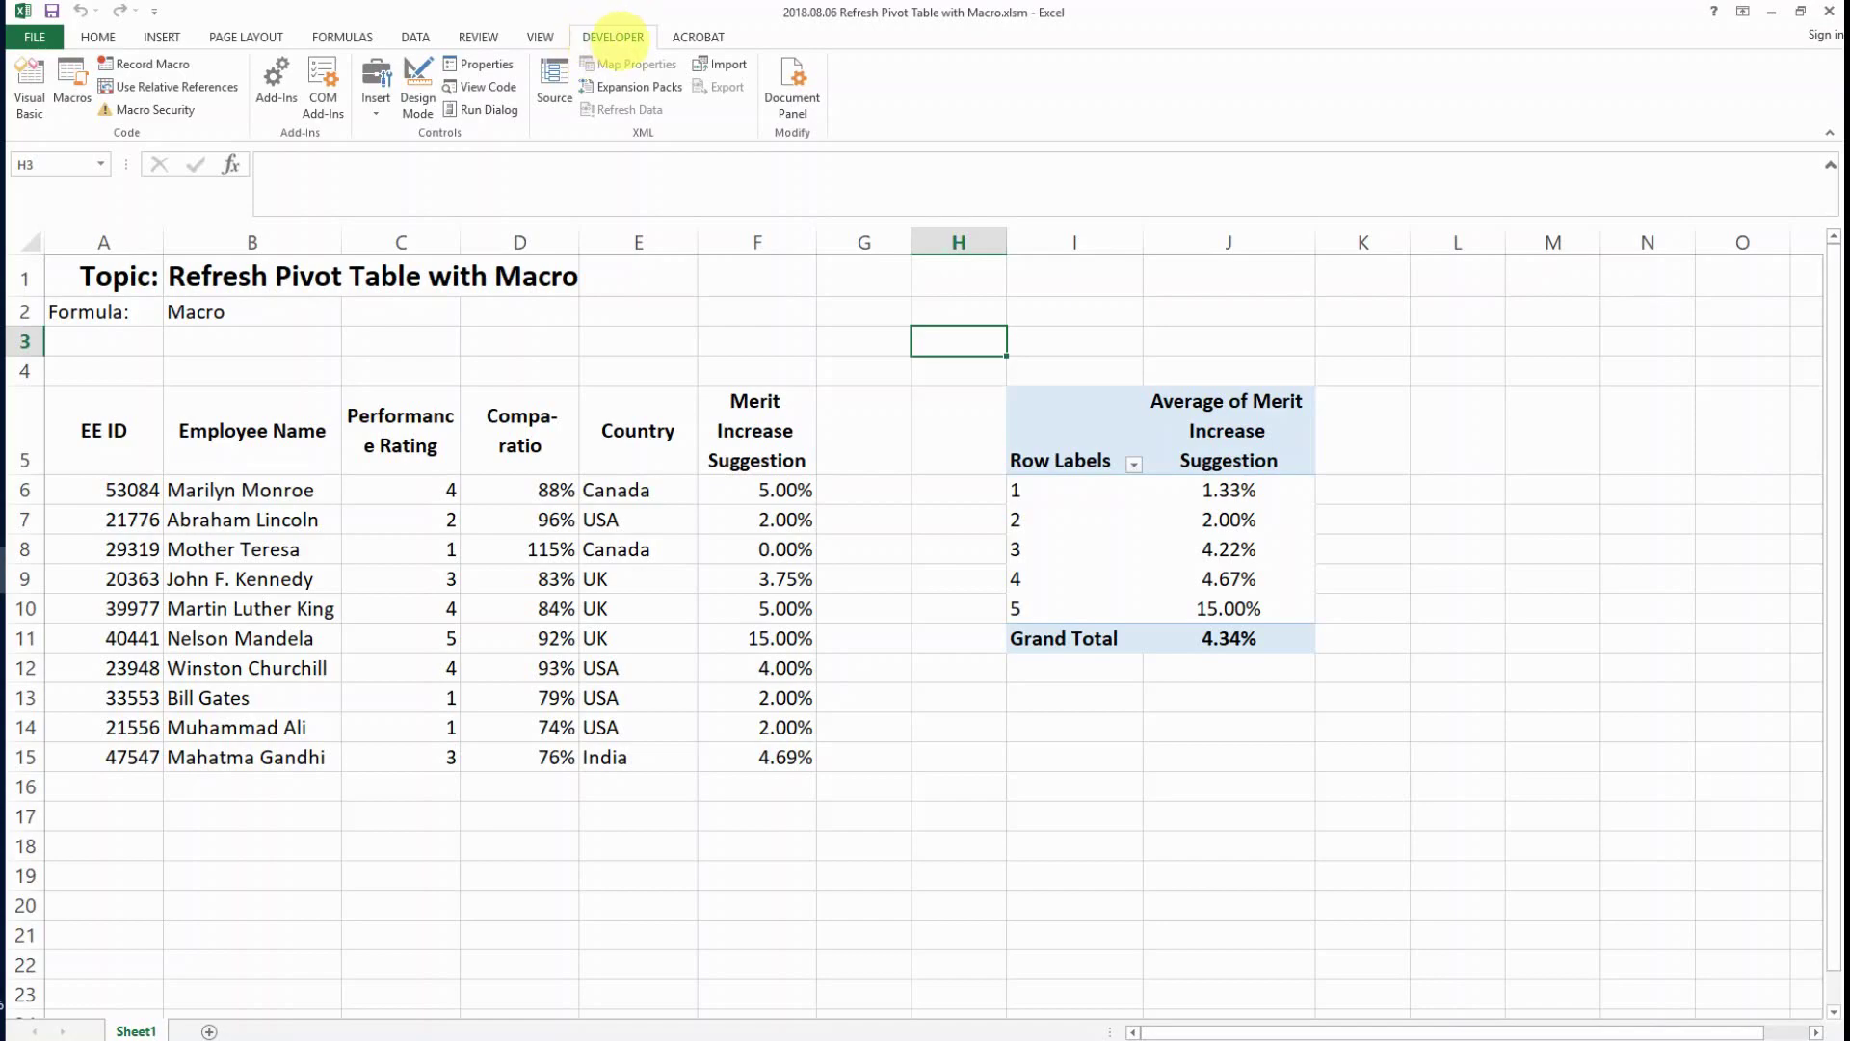
left_click(376, 96)
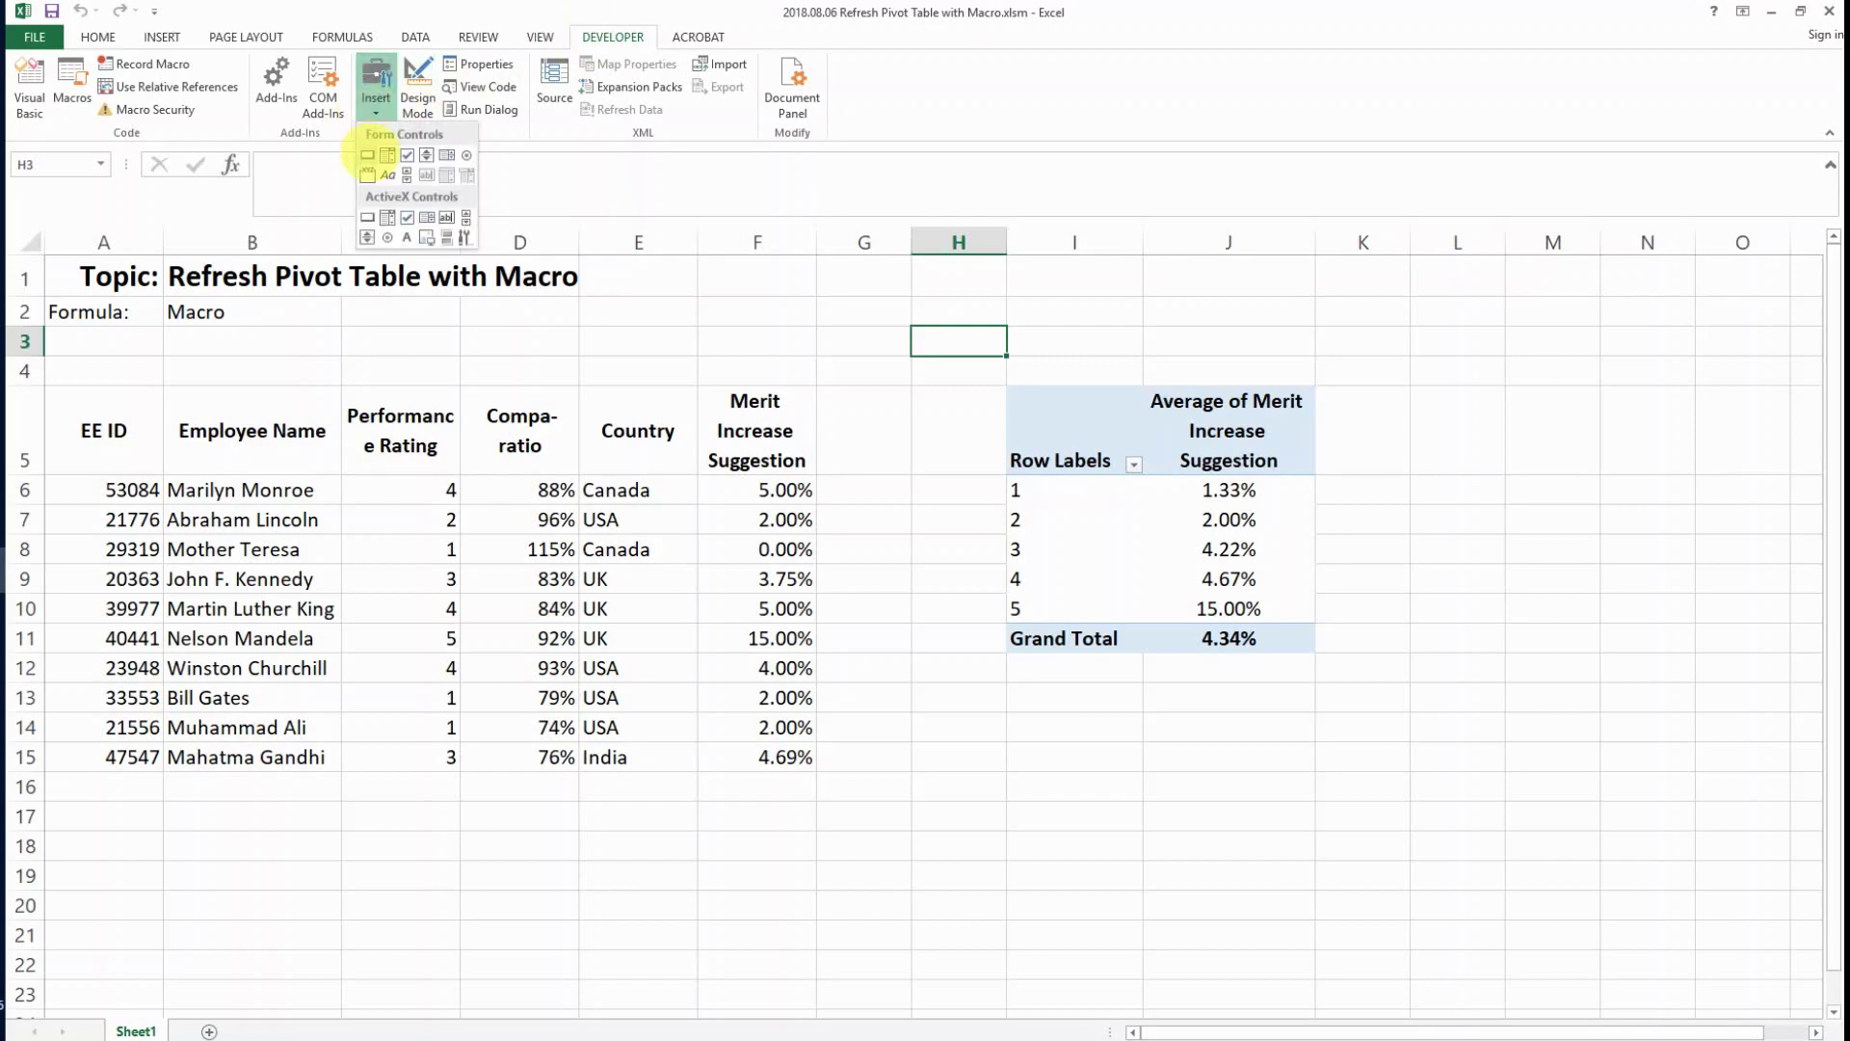
left_click(367, 155)
left_click_drag(871, 318, 1109, 376)
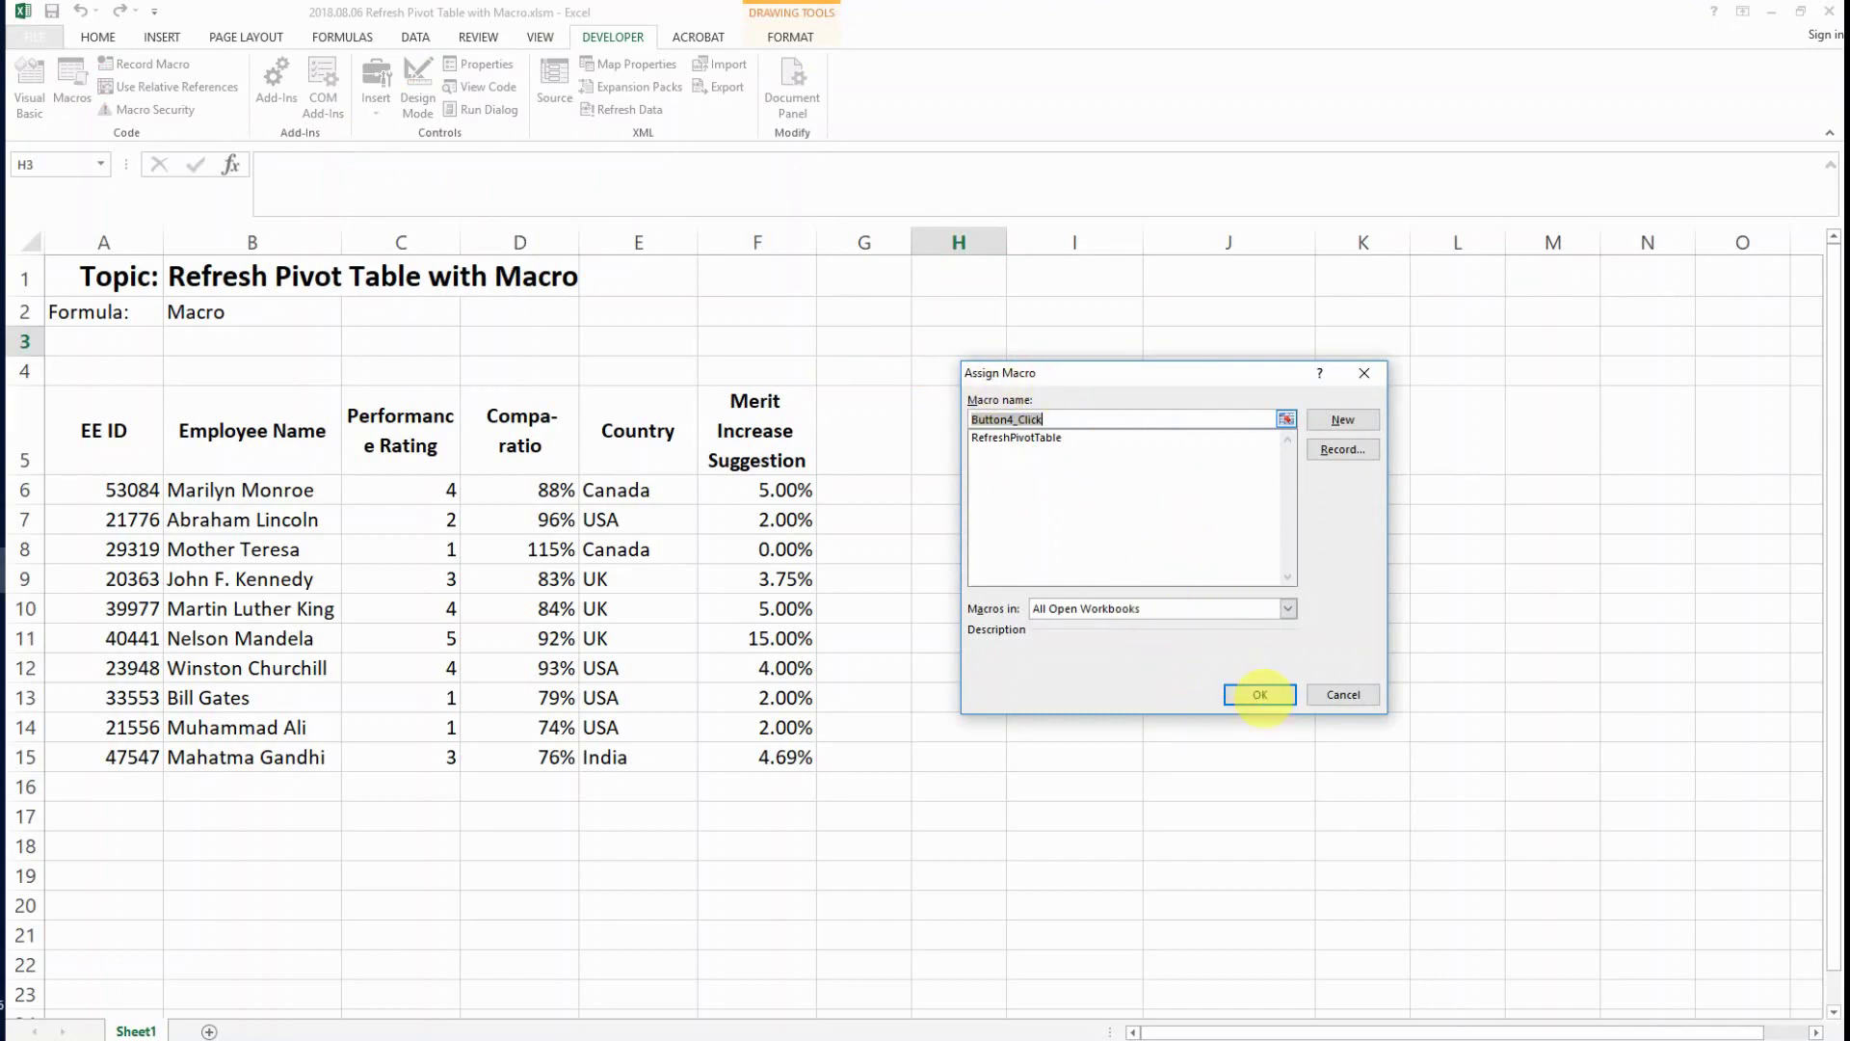
left_click(1260, 694)
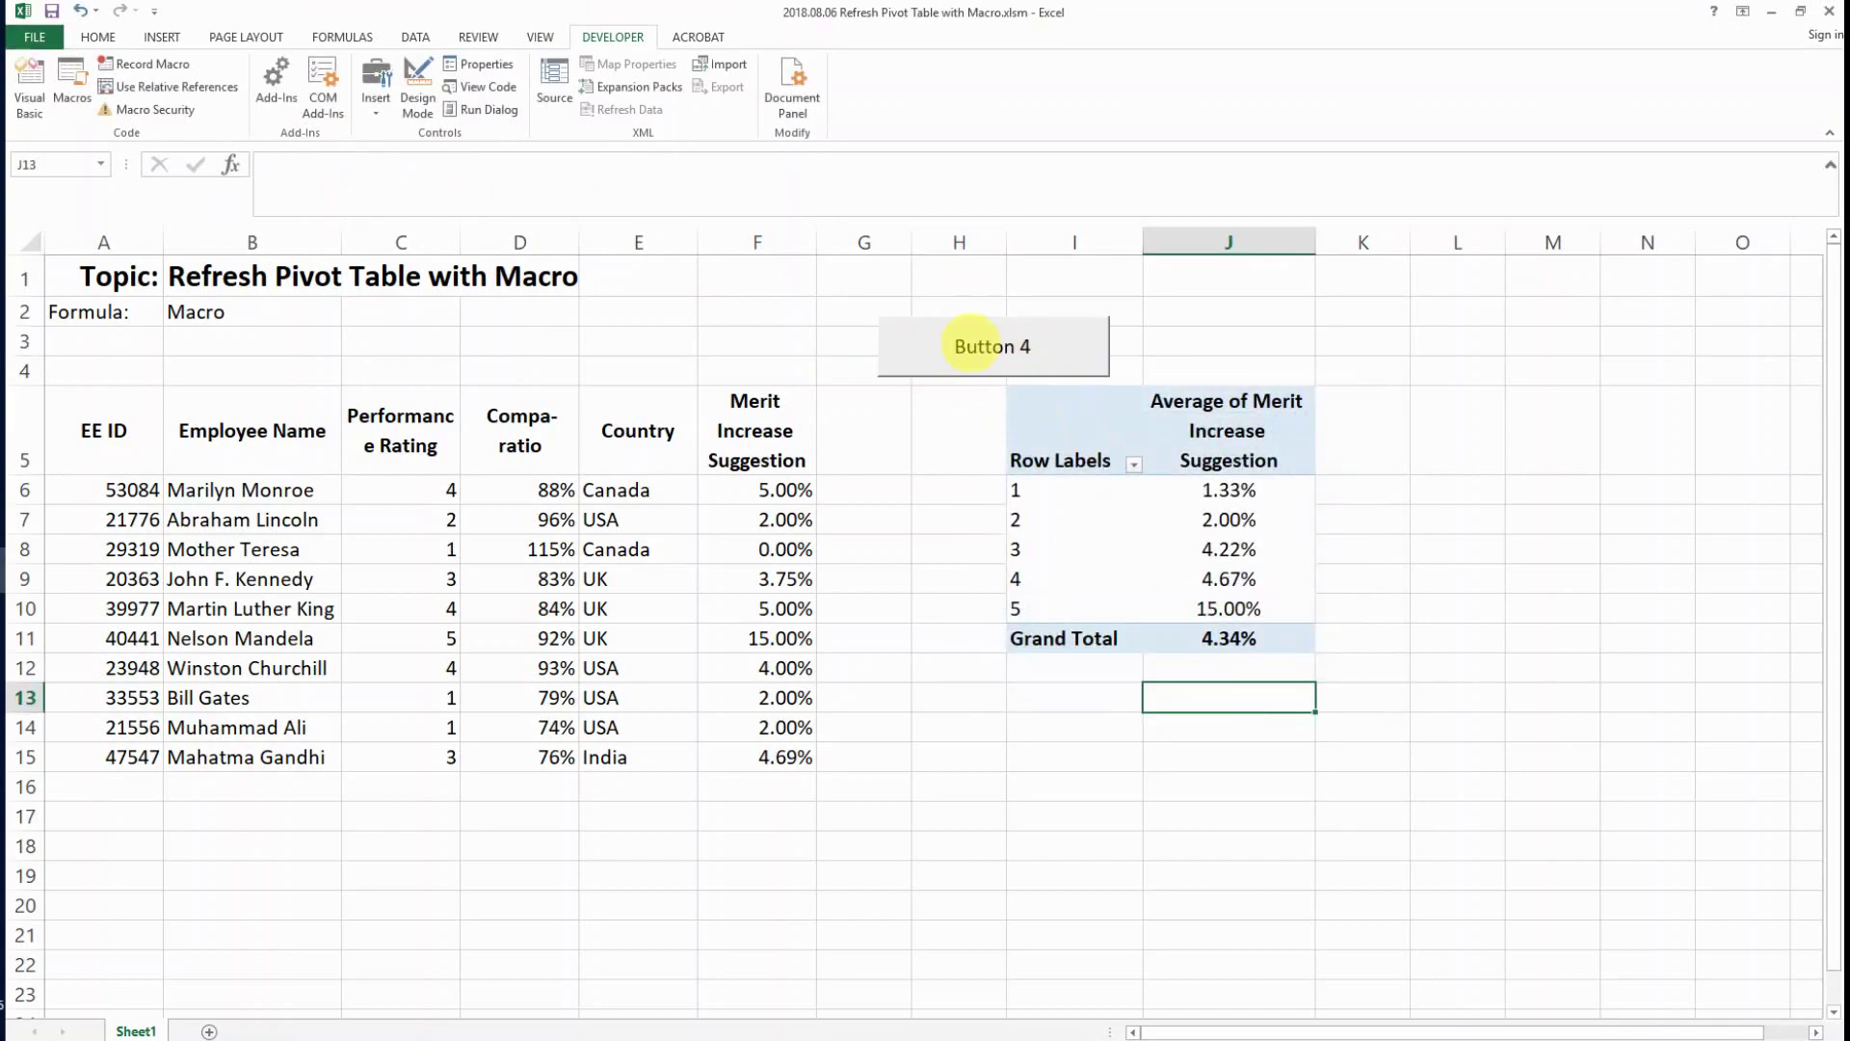
Step: Change the button's caption from Button 4 to 'Refresh'
right_click(974, 345)
left_click(992, 425)
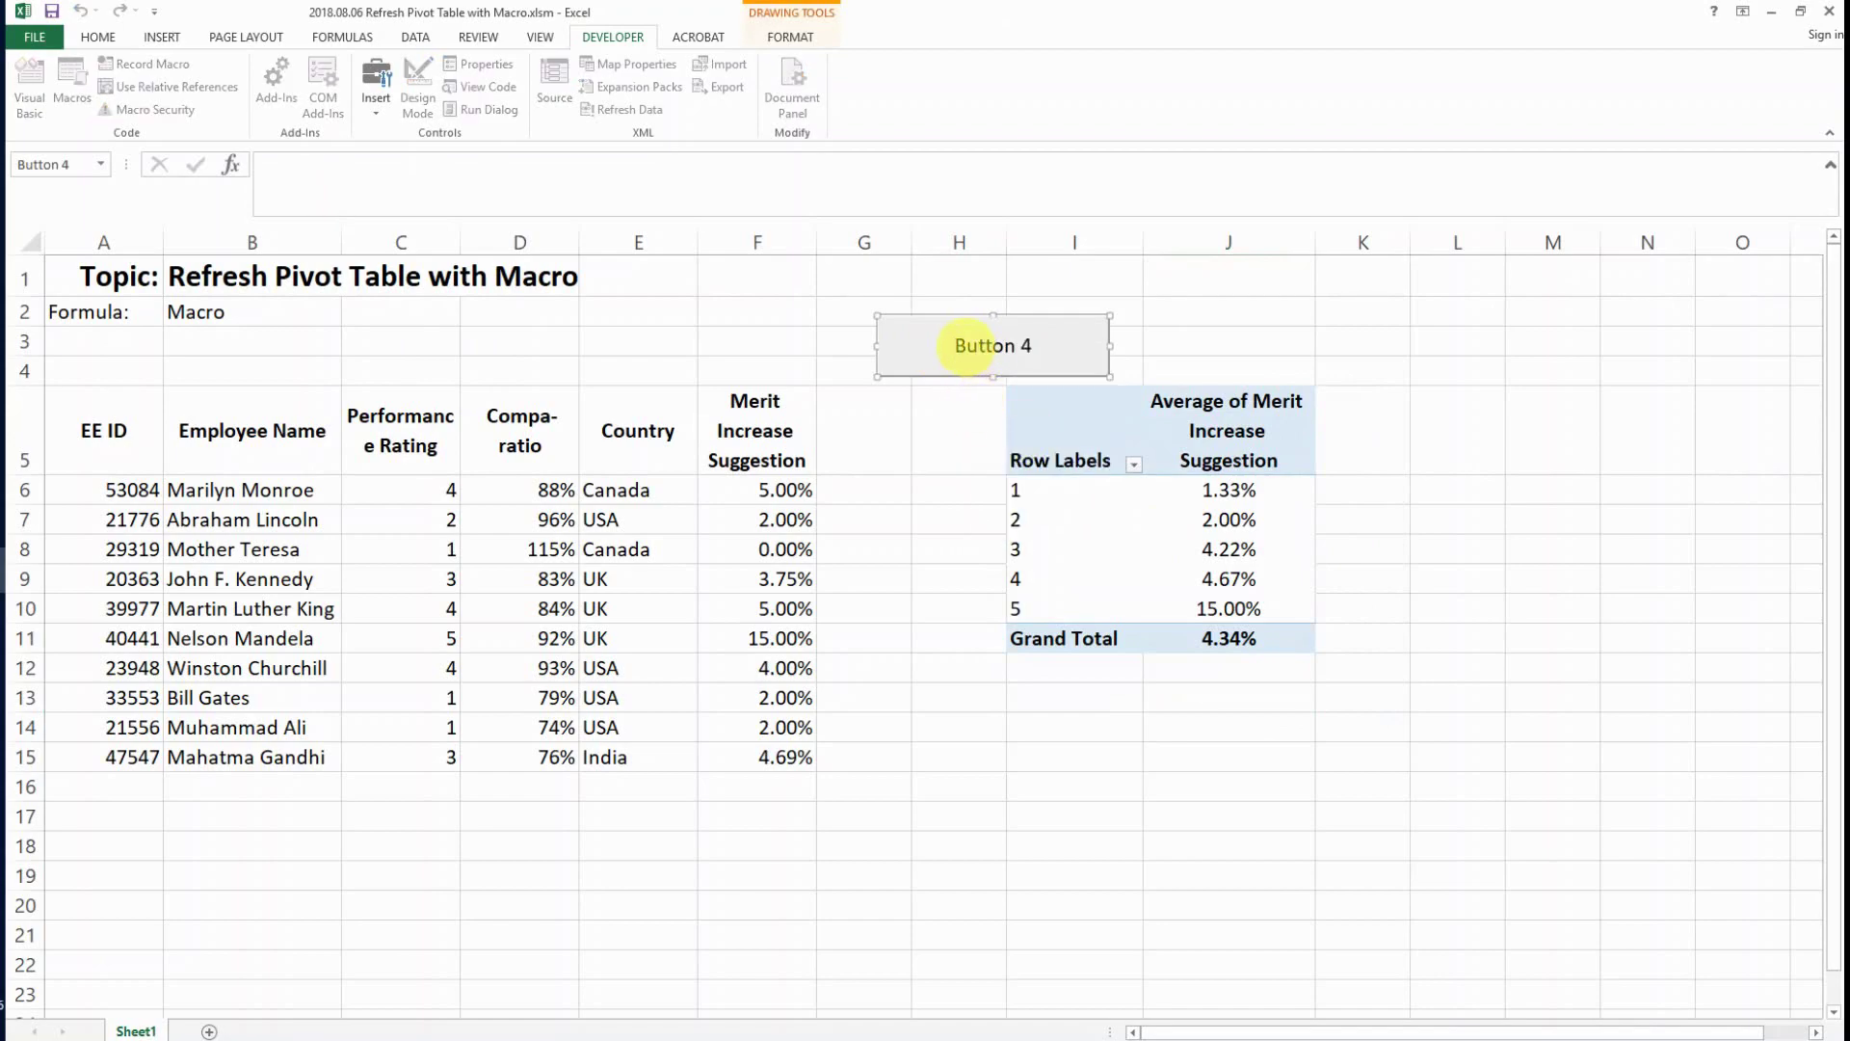
key("shift+Right")
key("shift+Right")
key("shift+Right")
key("shift+Right")
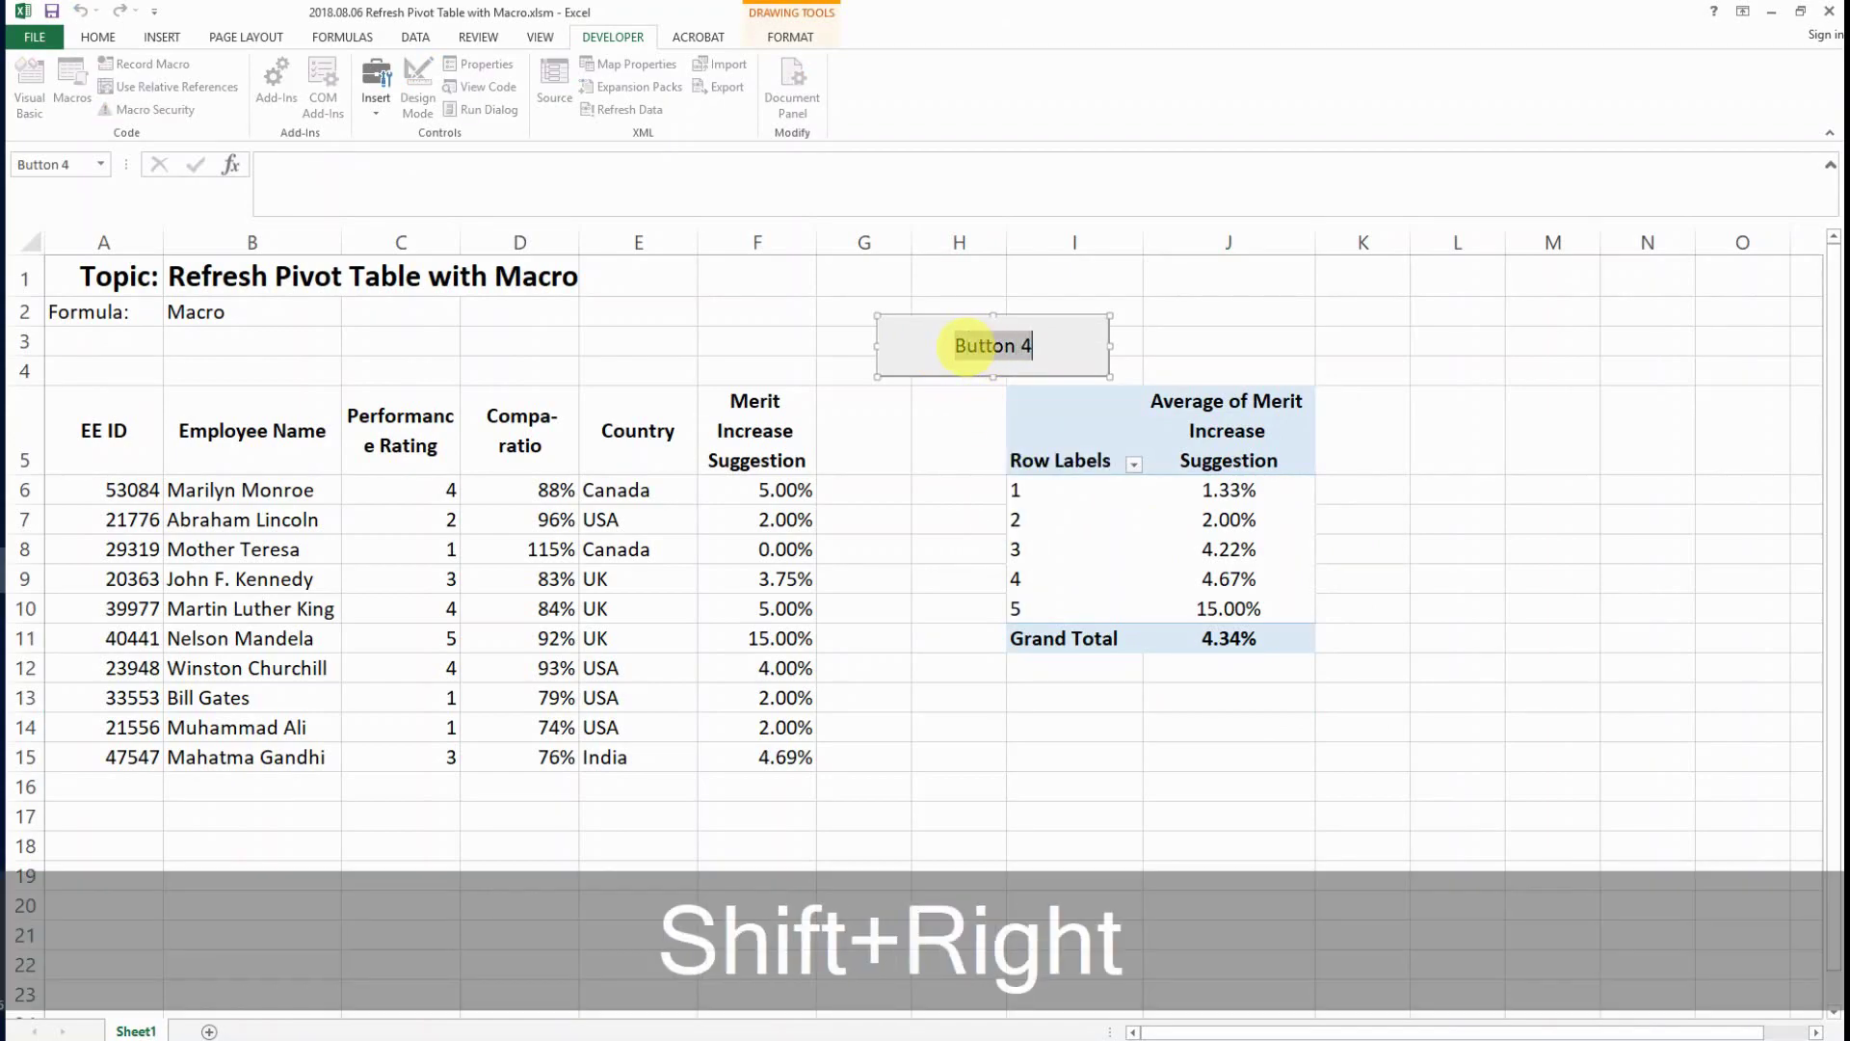
type("Refresj")
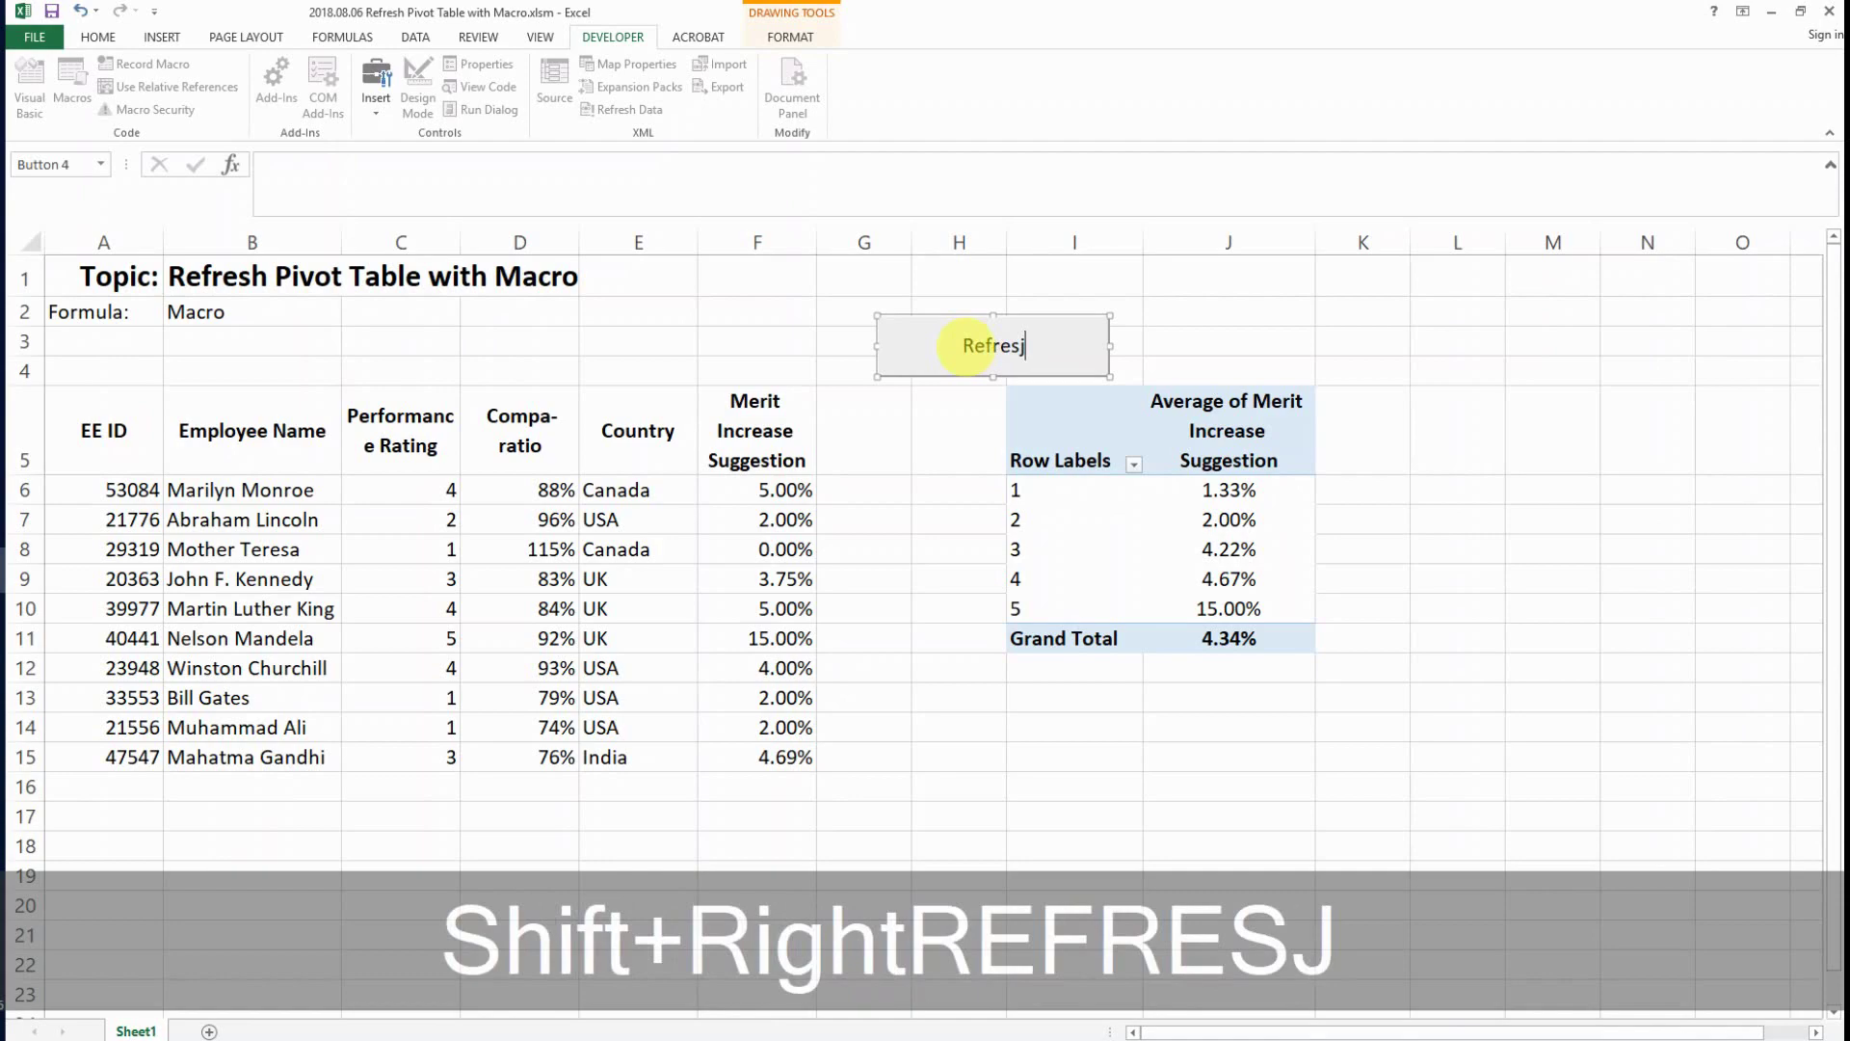
key("BackSpace")
type("h")
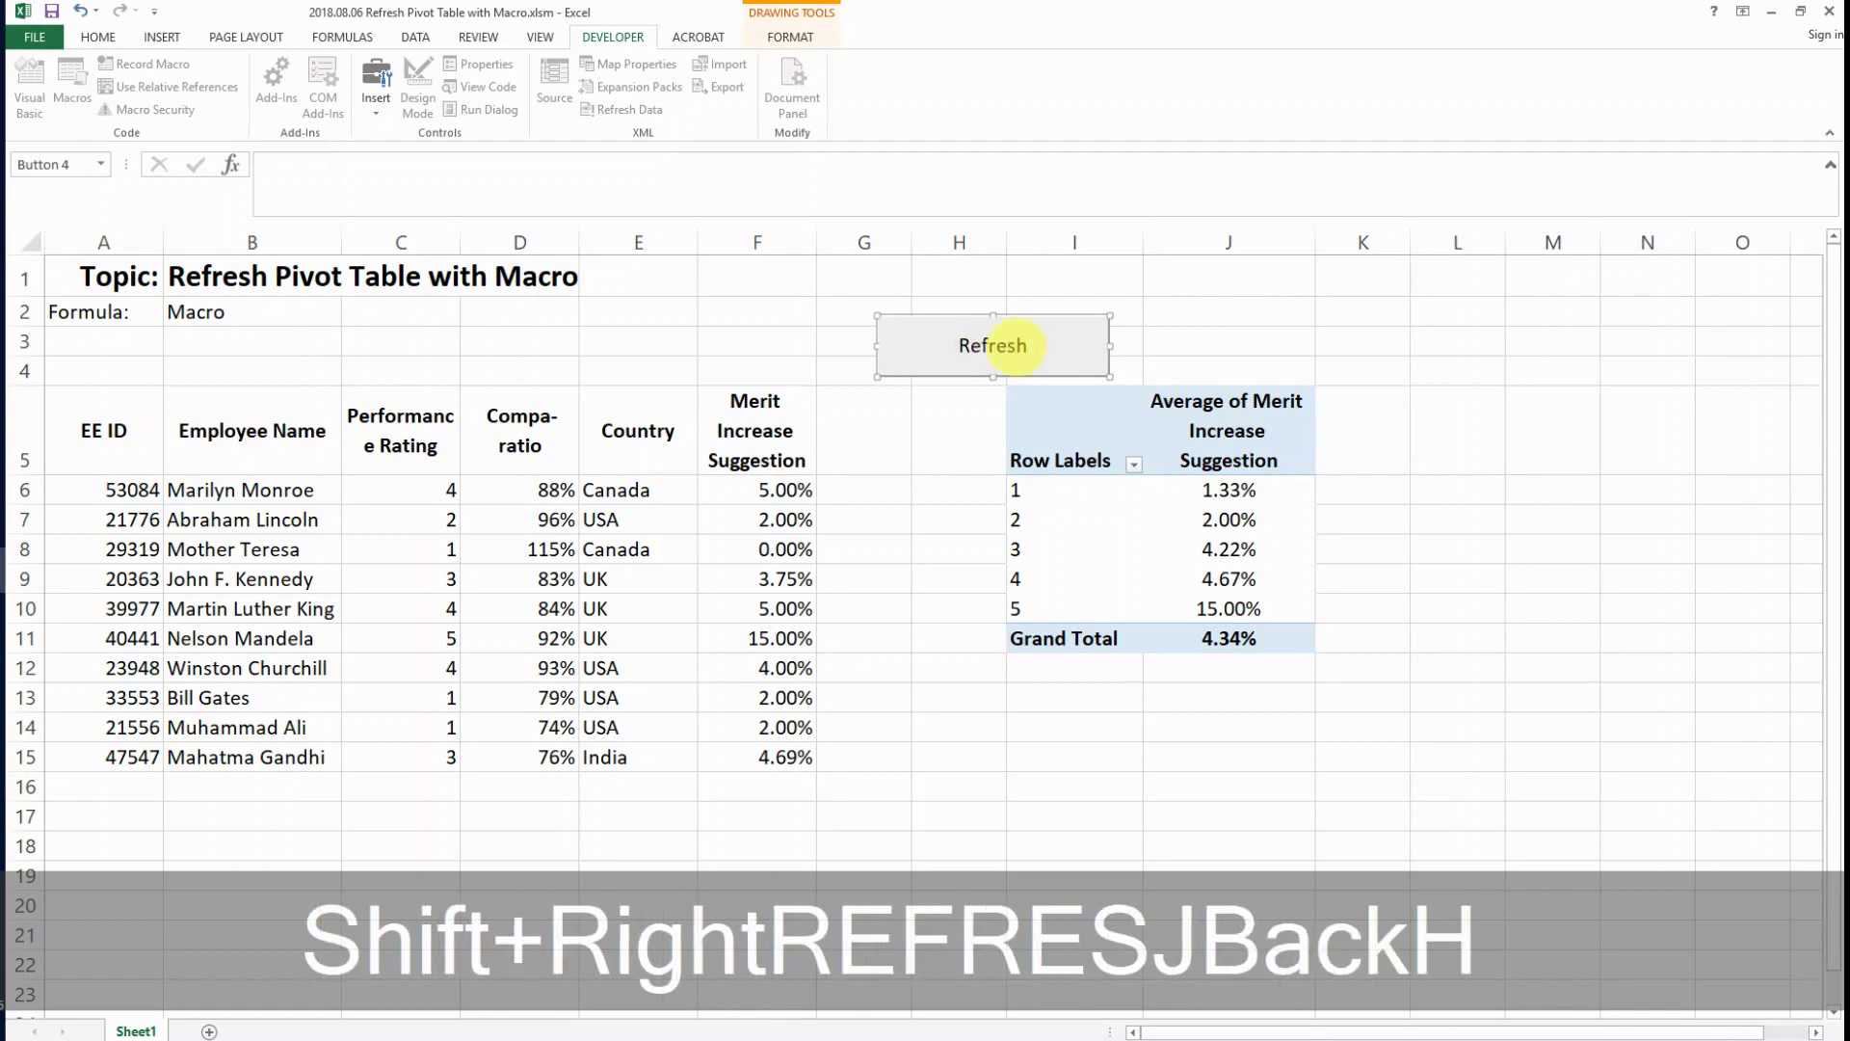
left_click(1162, 344)
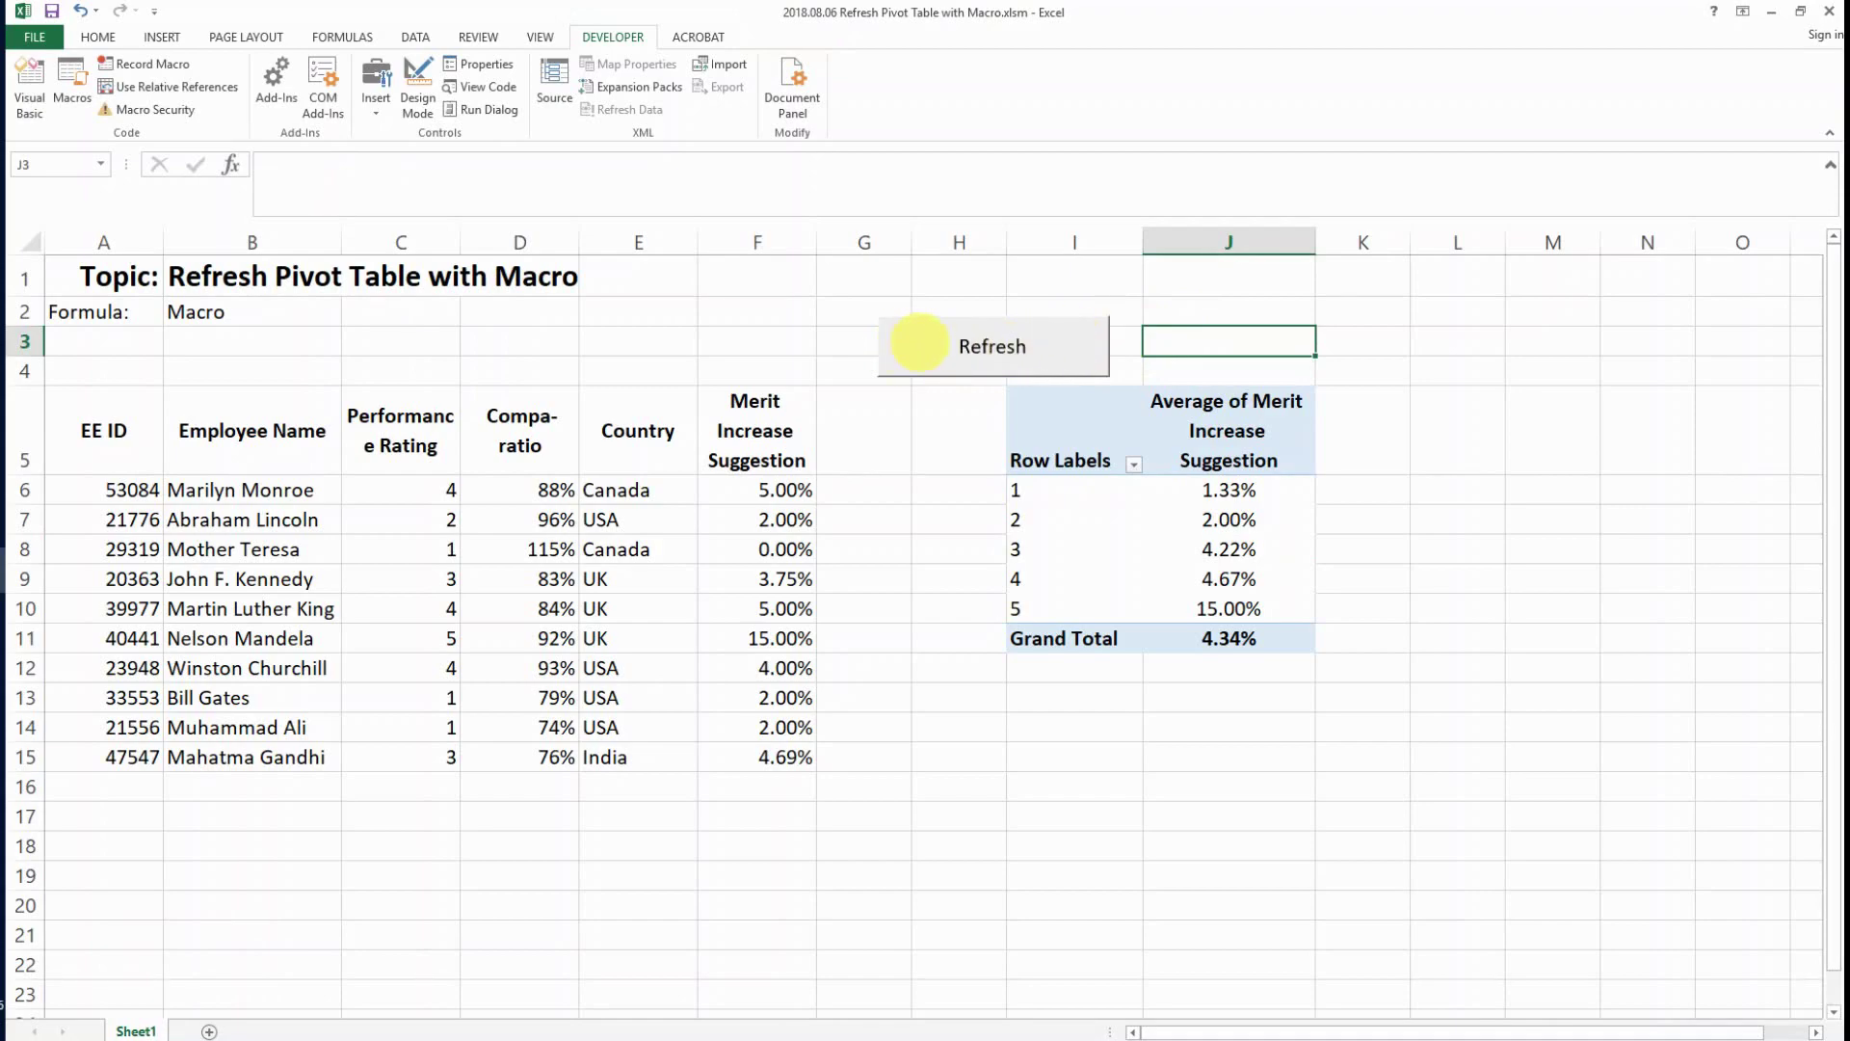
Step: Assign the RefreshPivotTable macro to the Refresh button
right_click(919, 342)
mouse_move(963, 478)
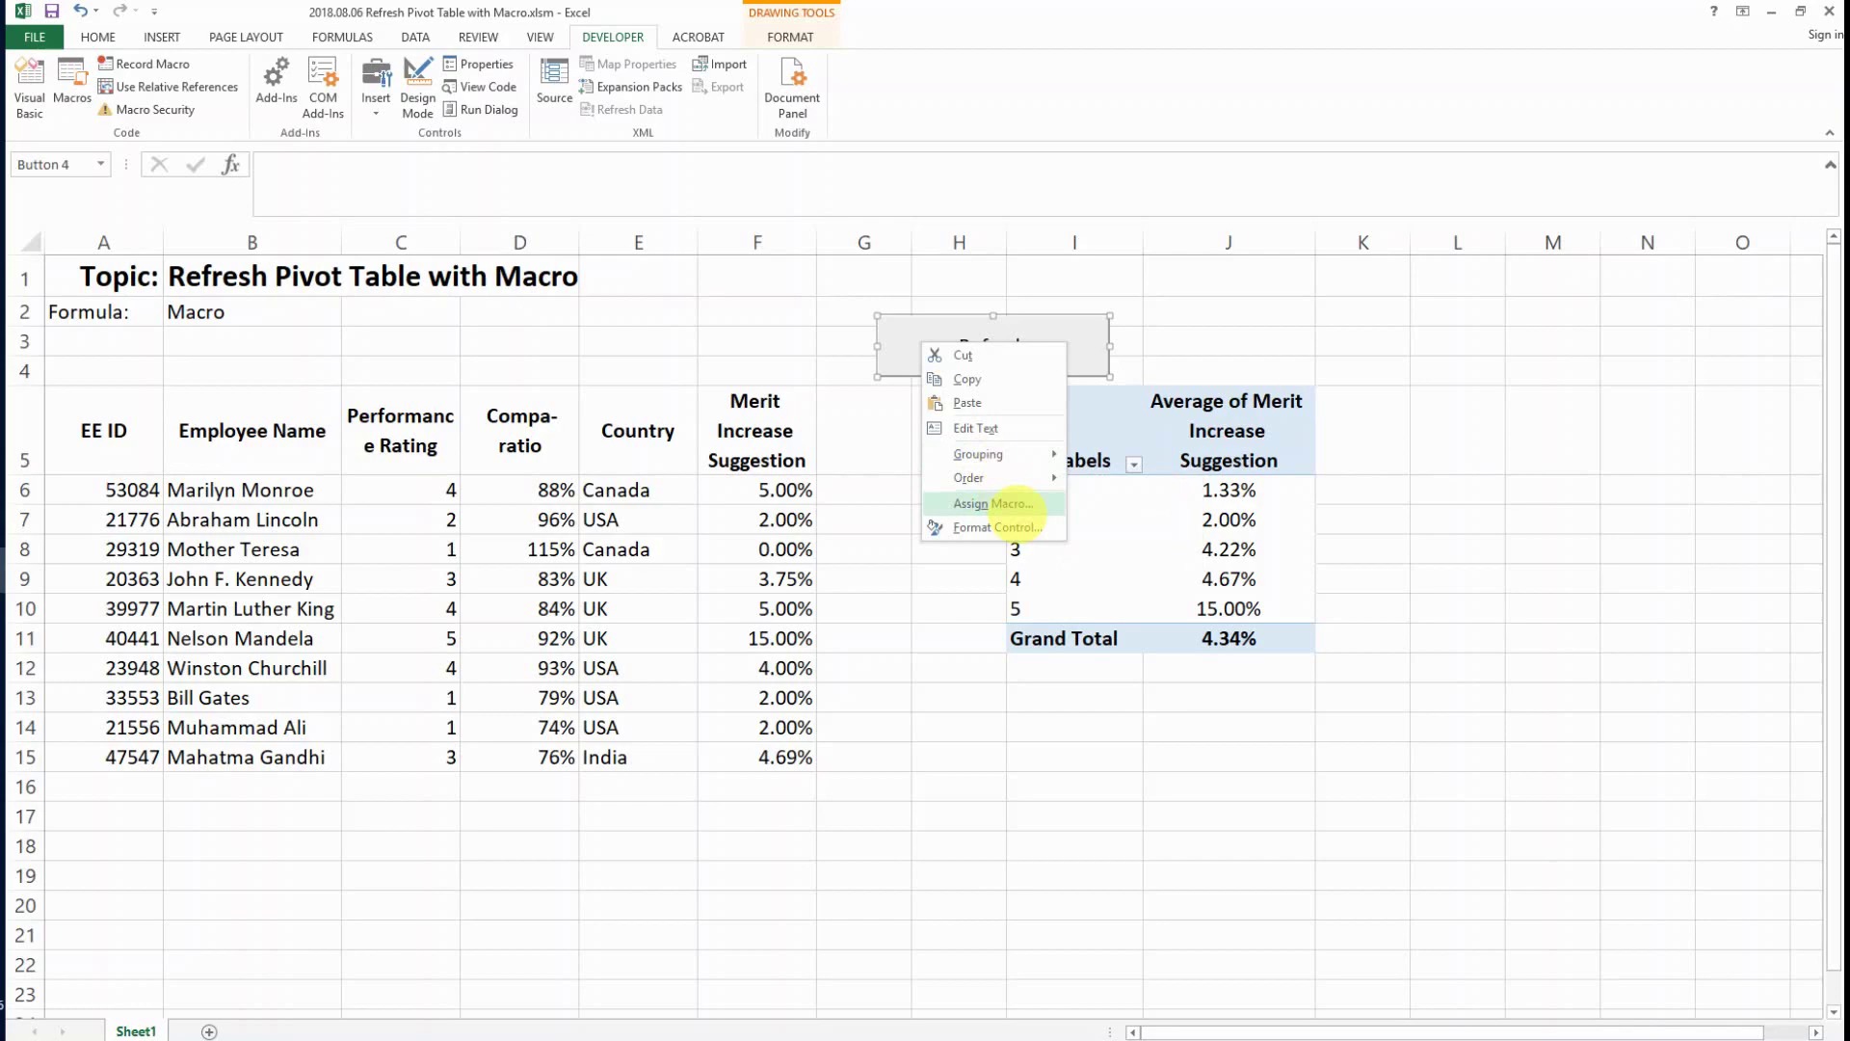
left_click(998, 502)
left_click(872, 397)
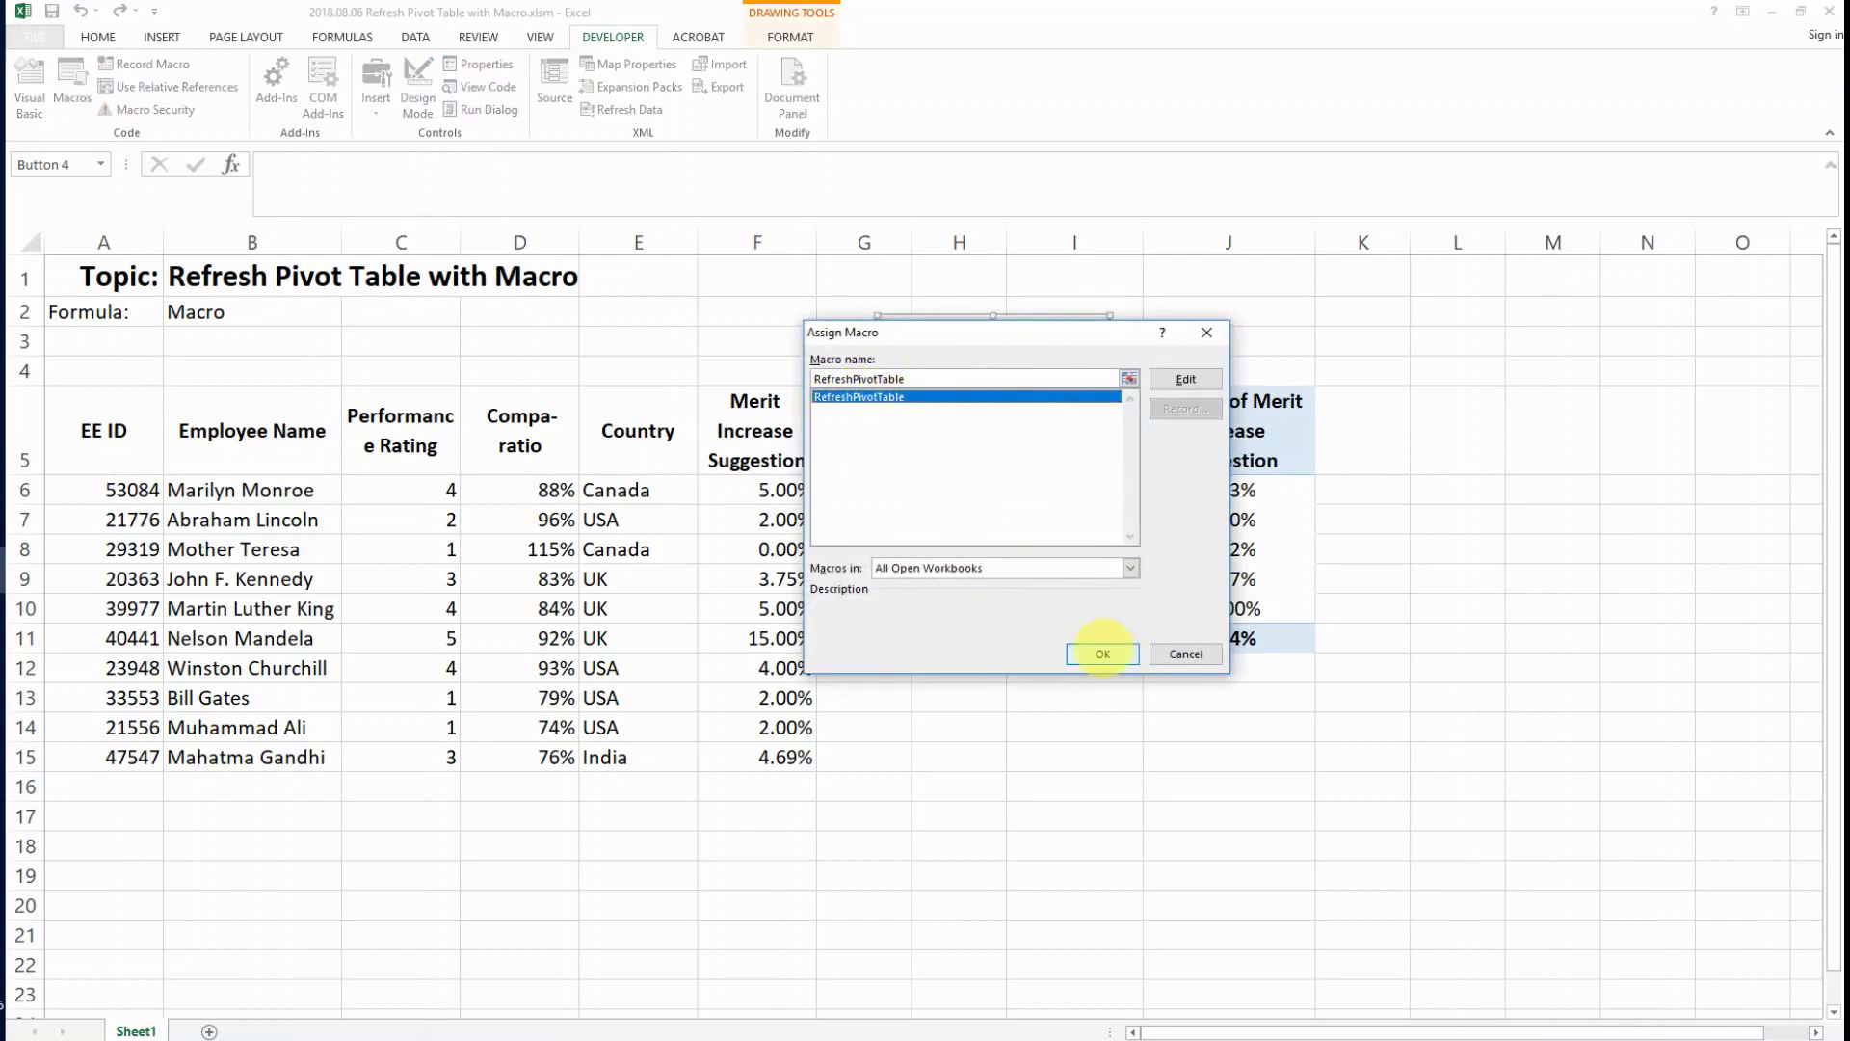
left_click(1101, 654)
left_click(931, 436)
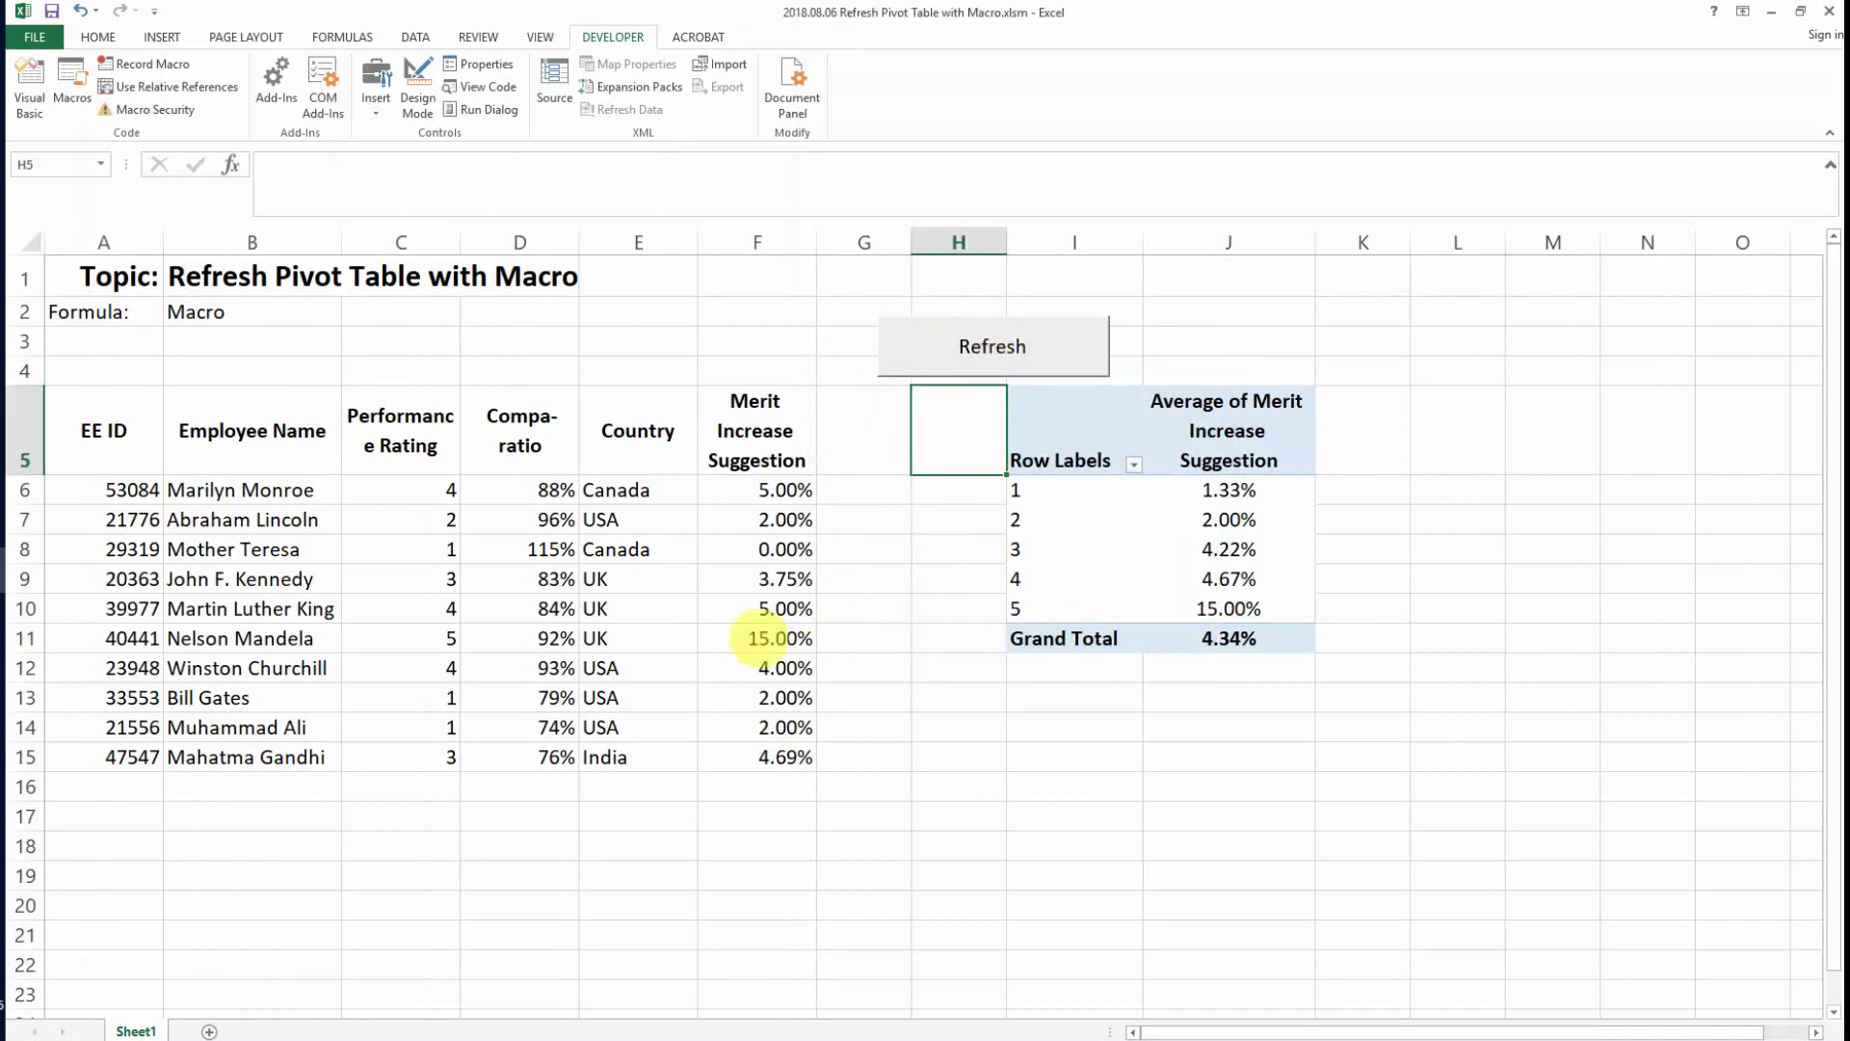
Step: Set F11 to 8% and use the Refresh button so rating 5 shows 8.00%, total 3.64%
left_click(767, 638)
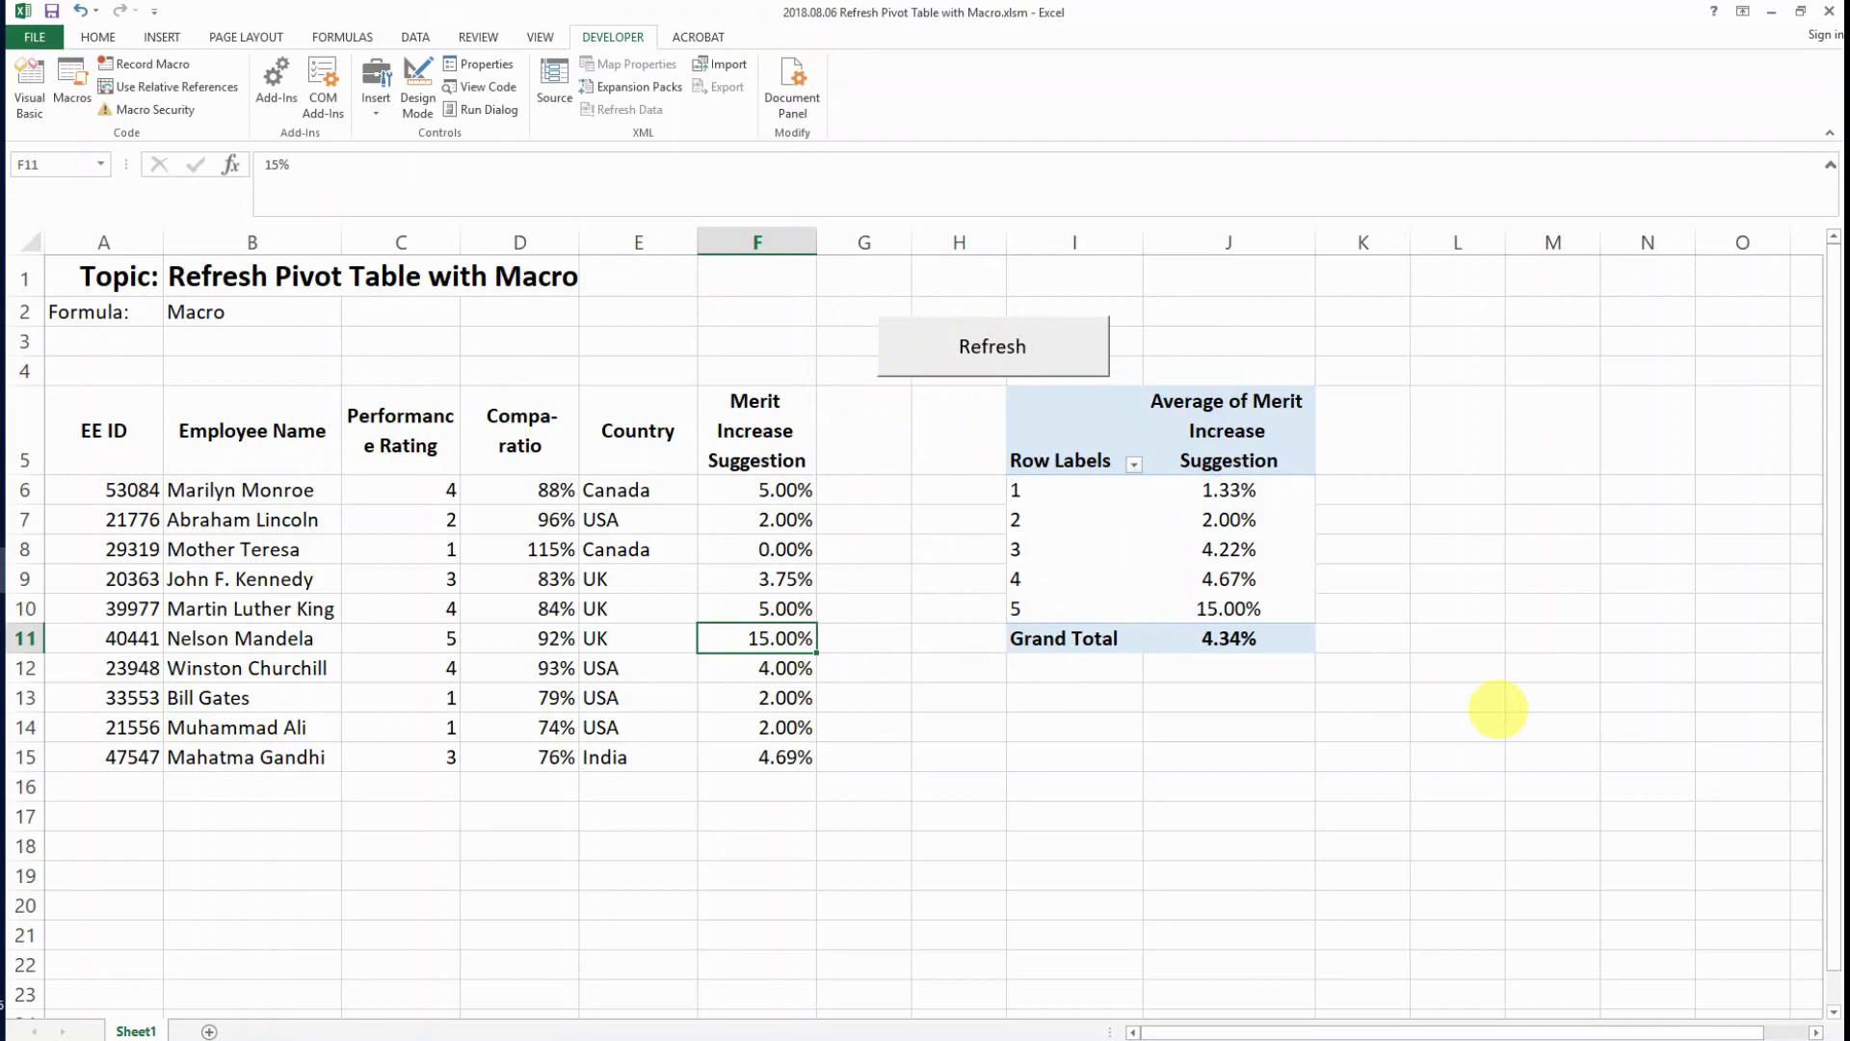
type("8")
key("Tab")
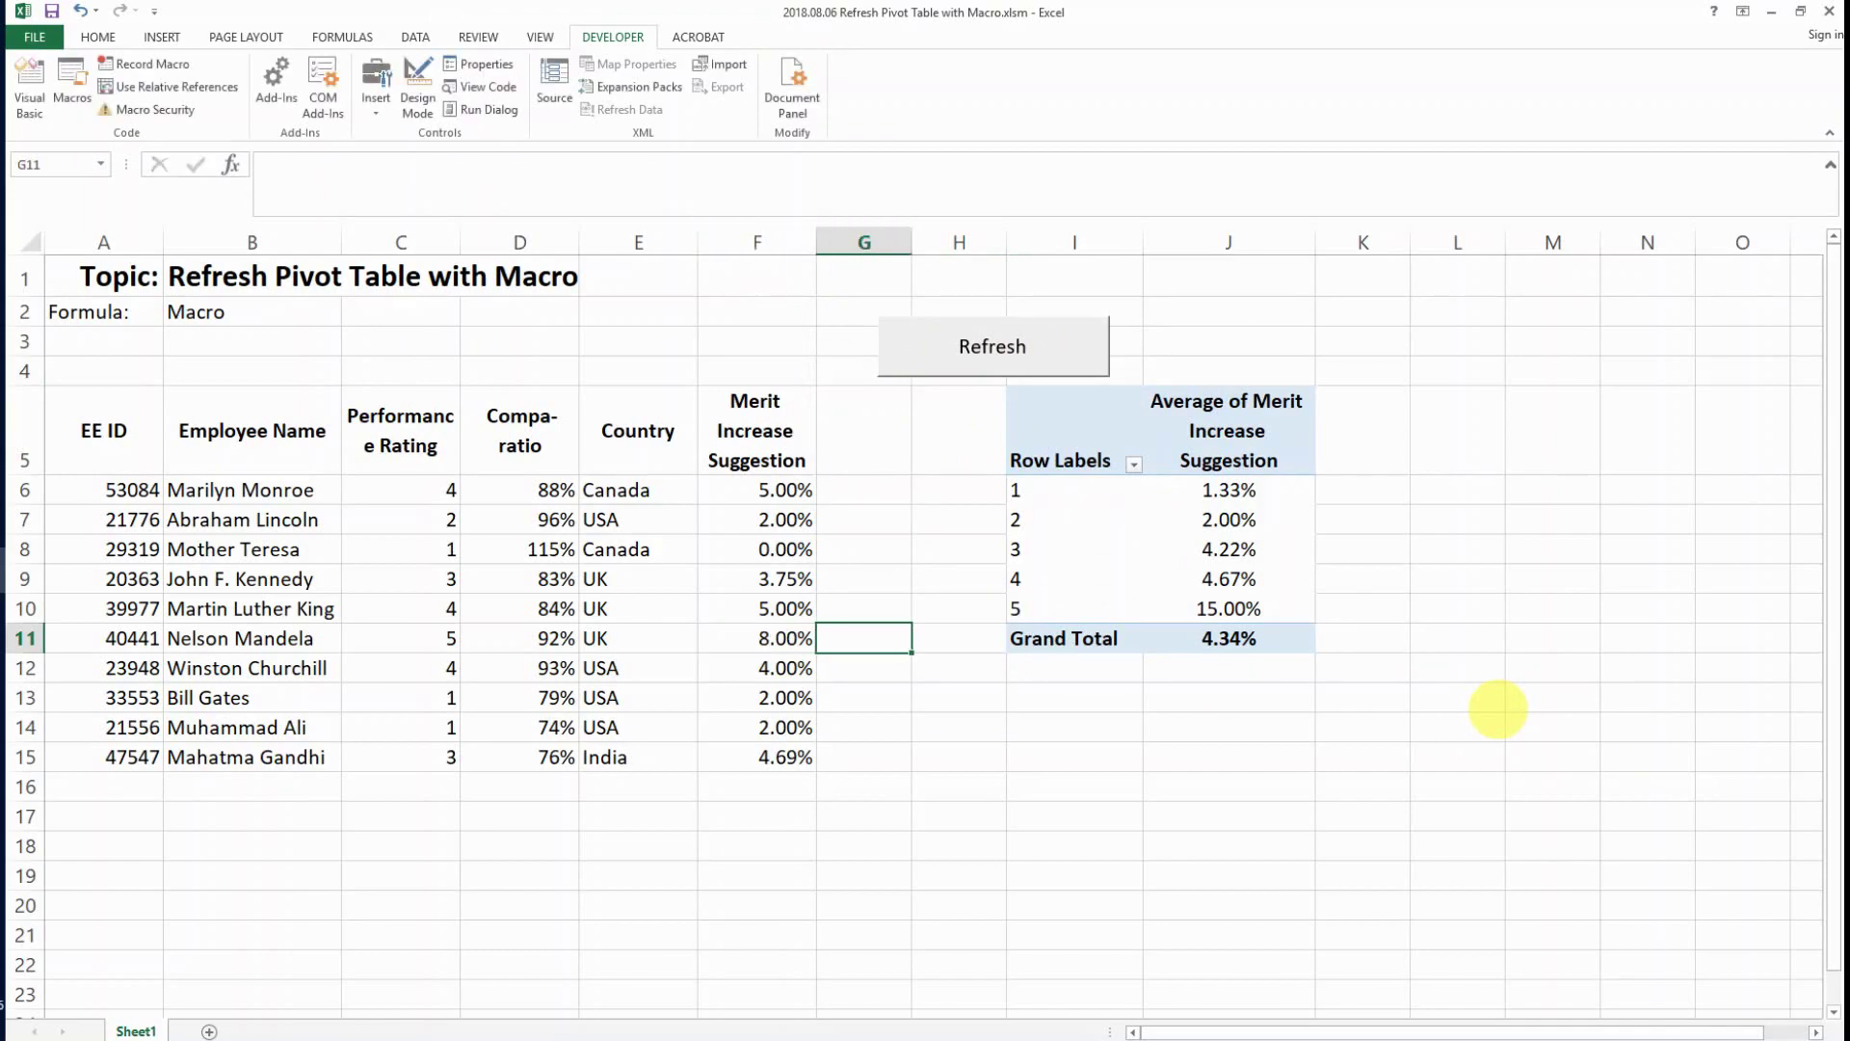
left_click(984, 369)
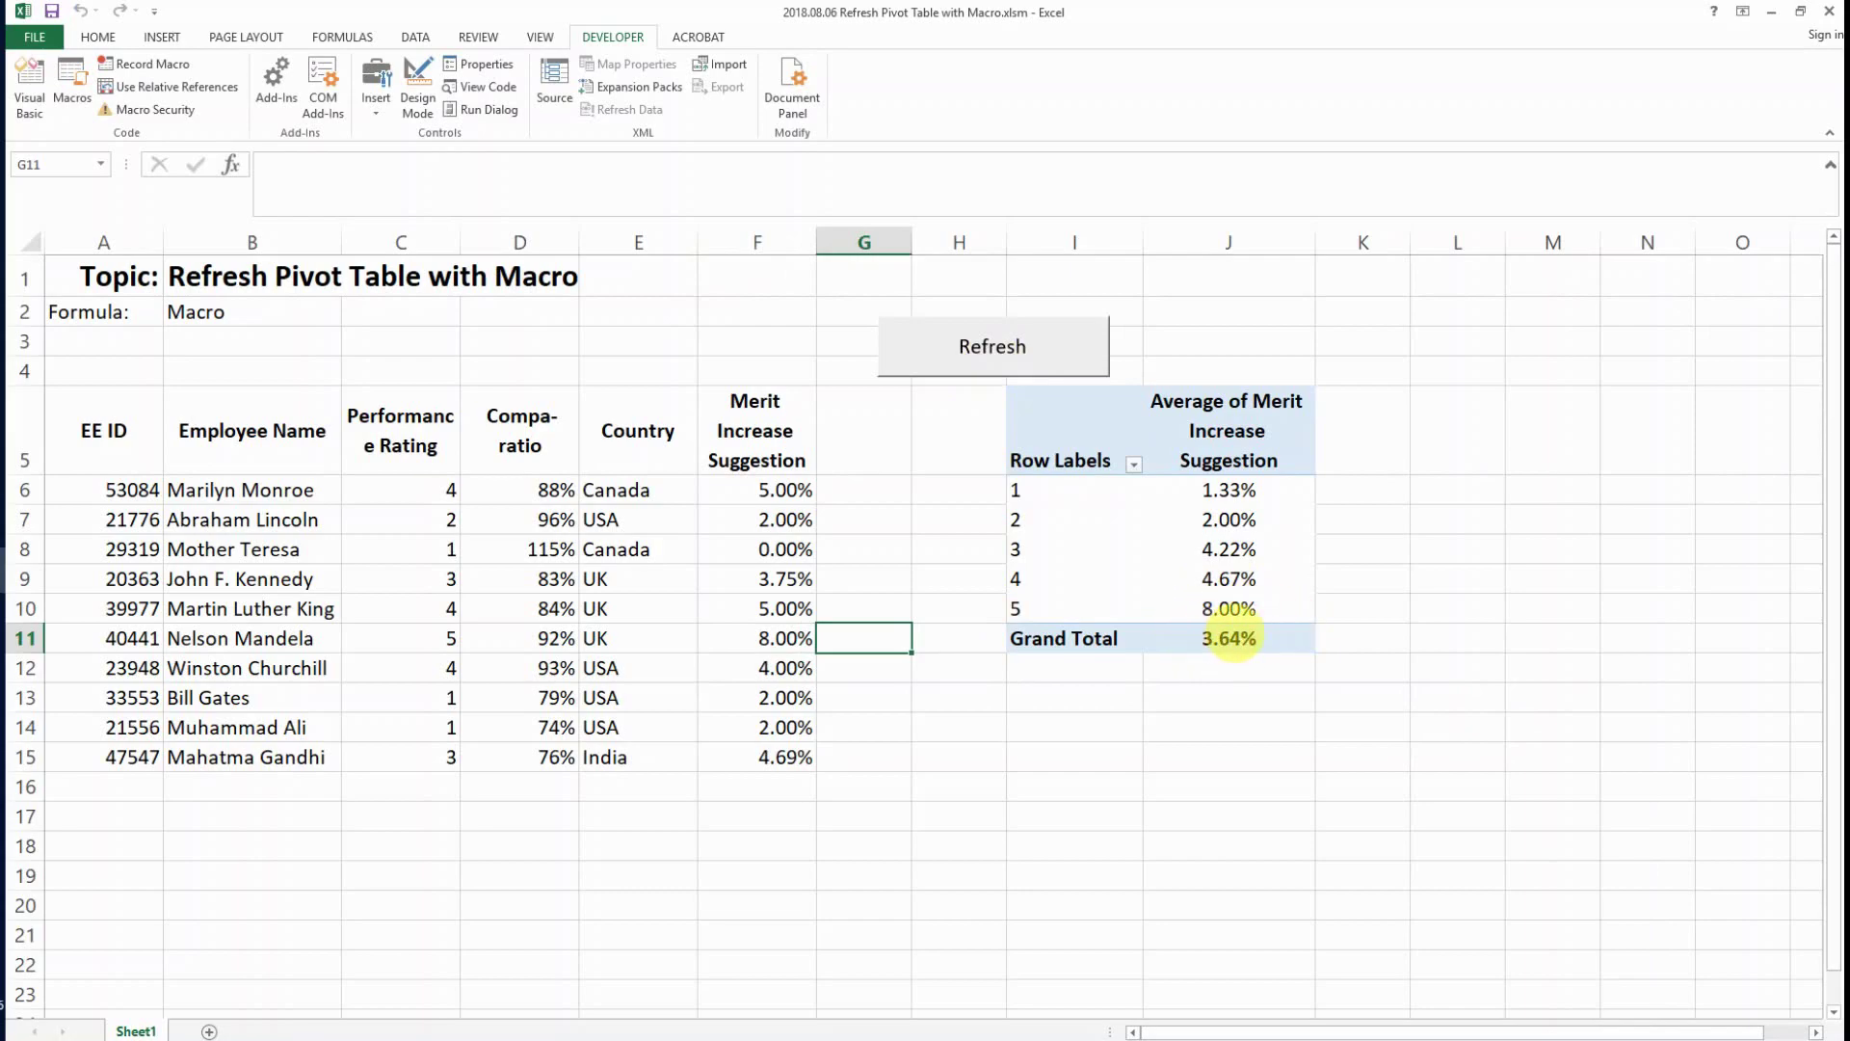
mouse_move(1251, 636)
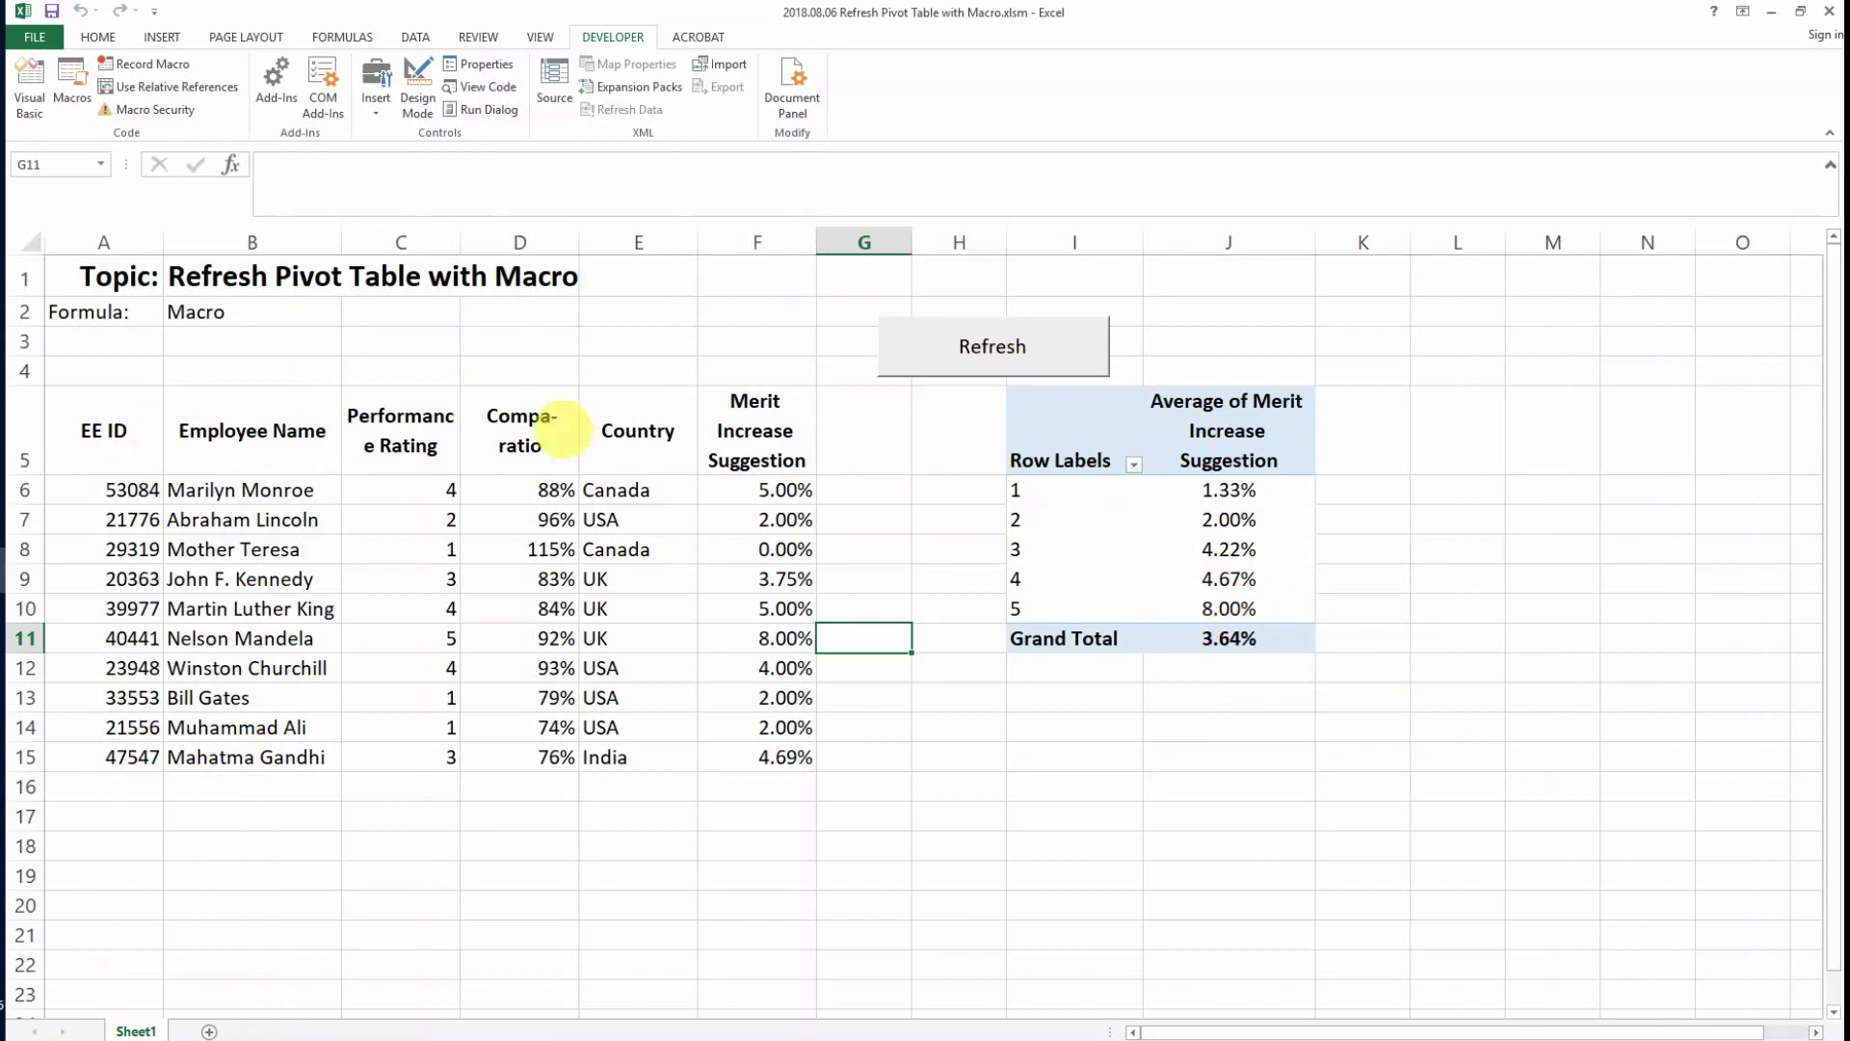